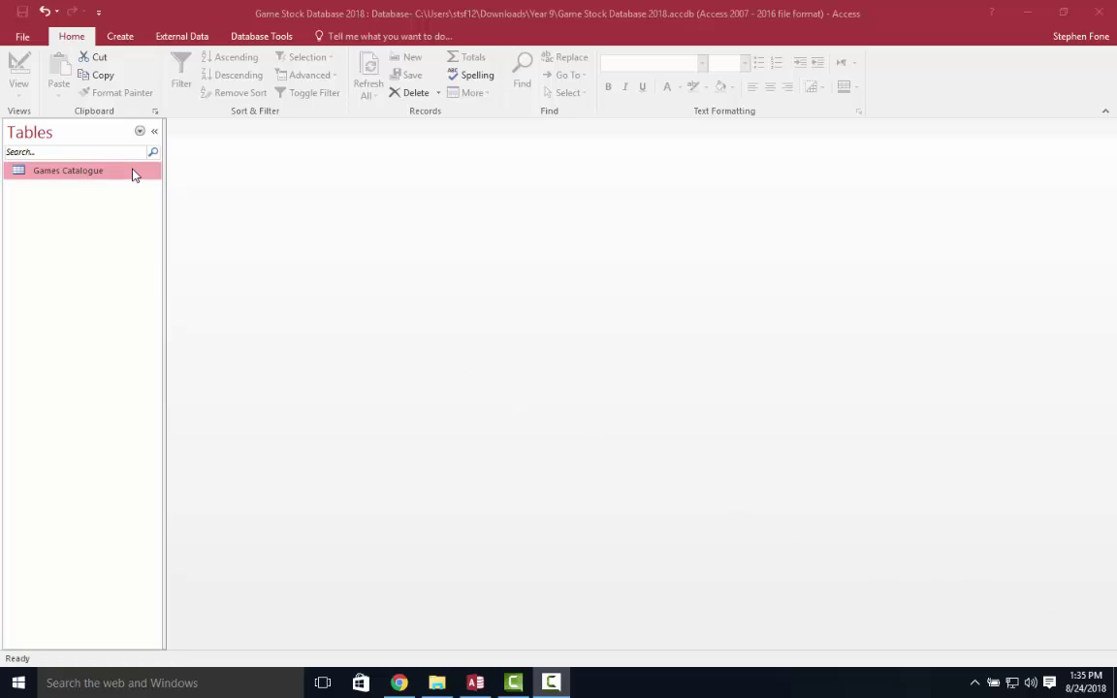
- Create a new table, save it as Customers and open it in Design View
click(120, 39)
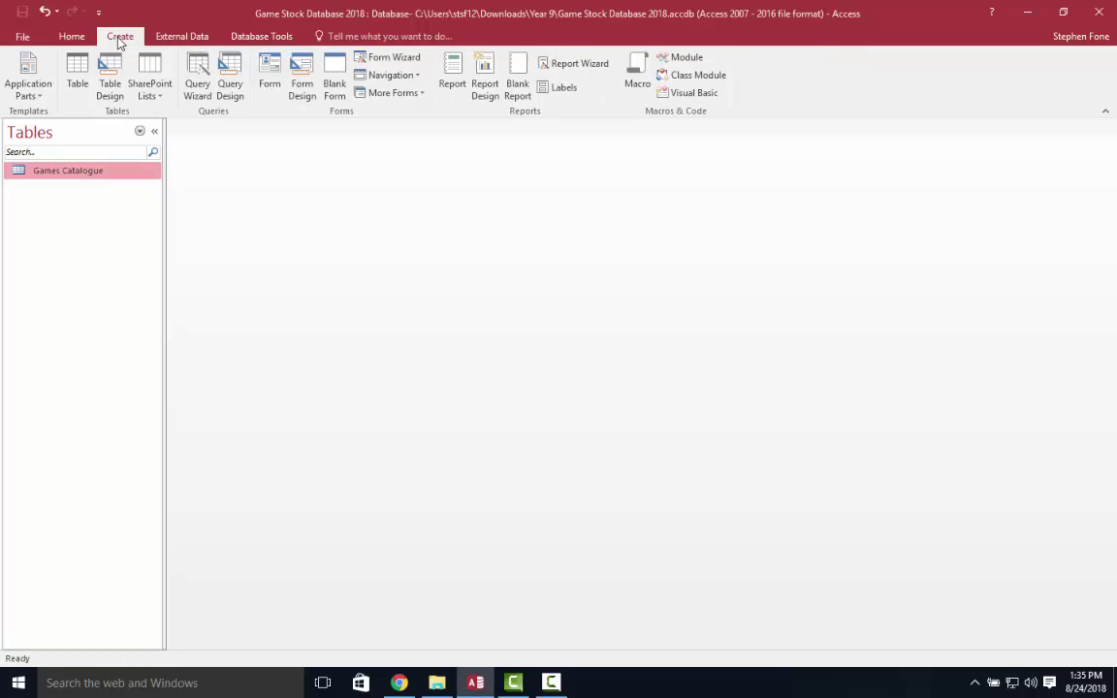
click(78, 72)
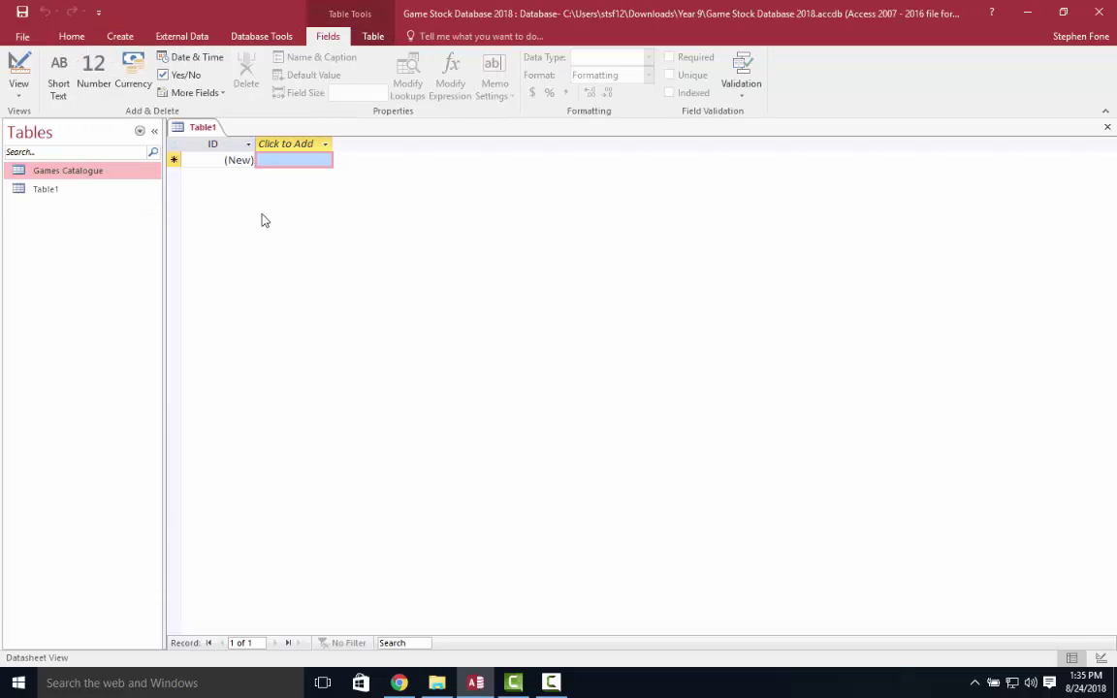
click(19, 73)
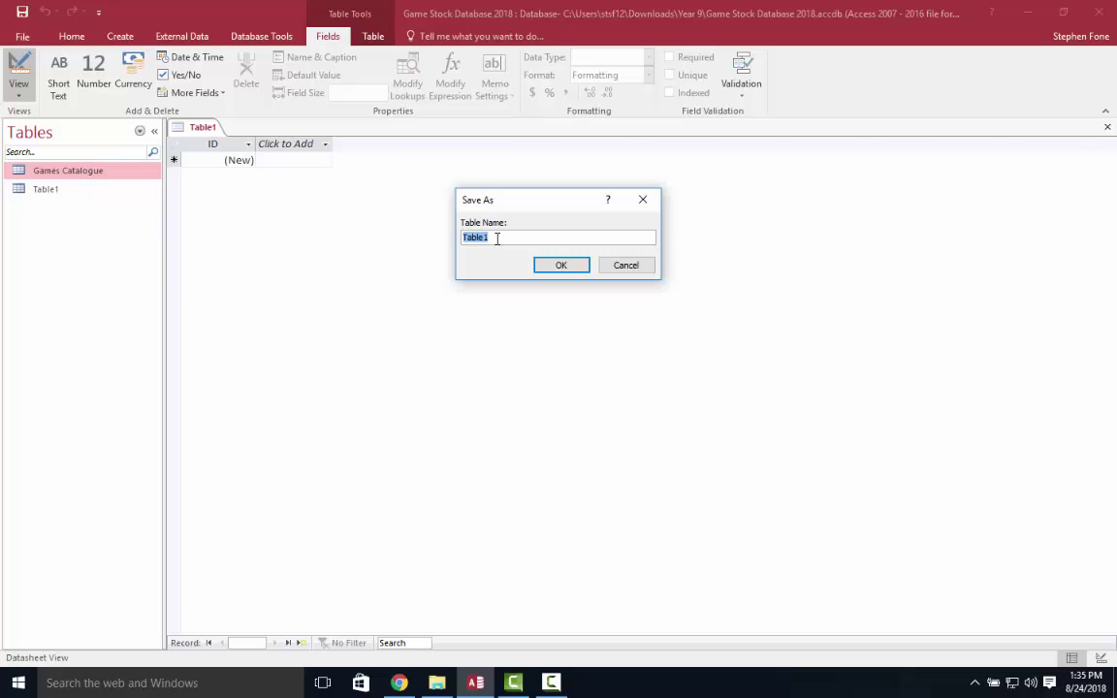
text(Customers)
click(561, 267)
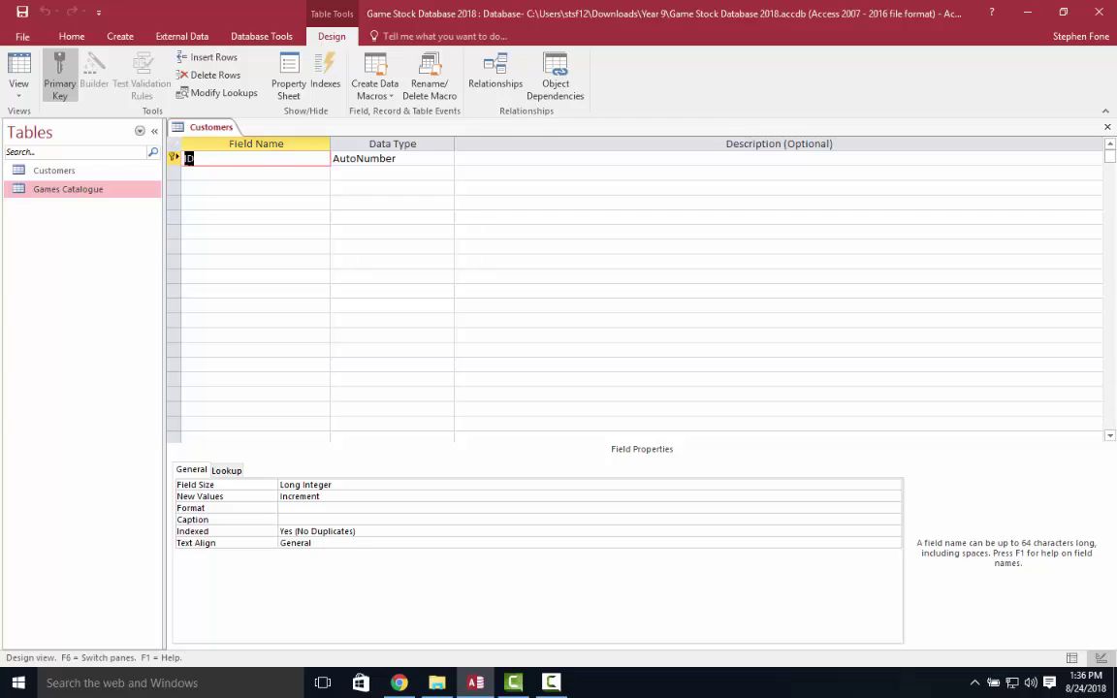
- Rename the primary key field of the Customers table to Customer ID
click(185, 160)
text(Custm)
key(BackSpace)
text(omer)
- Add a First Name field with the Short Text data type below Customer ID
click(281, 176)
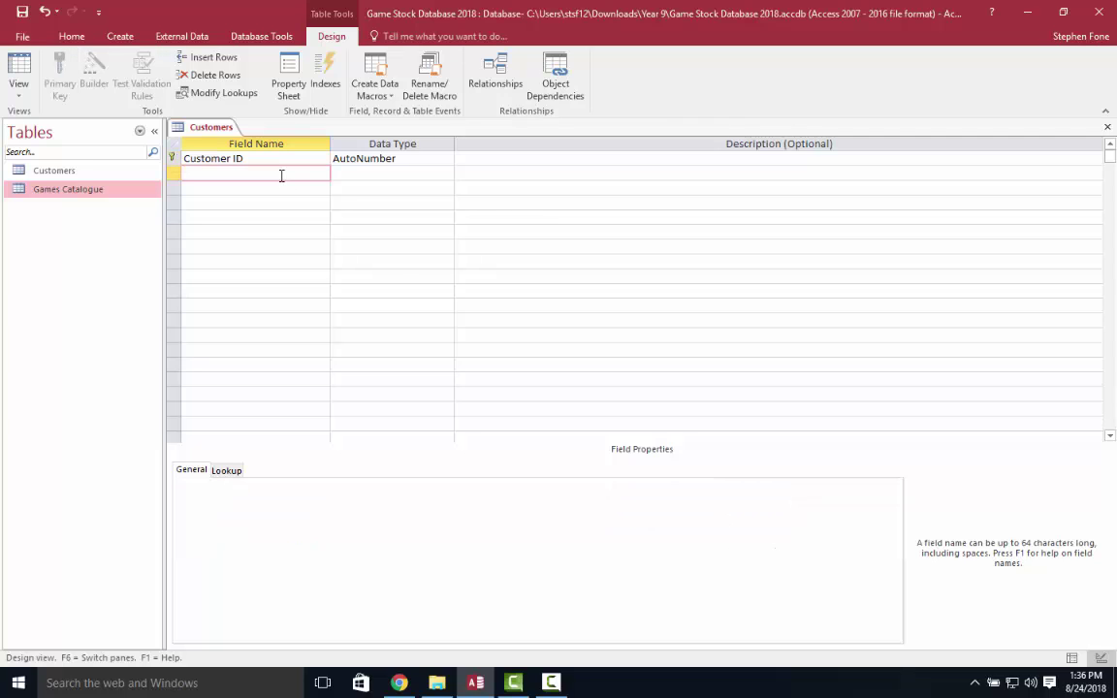
text(First name)
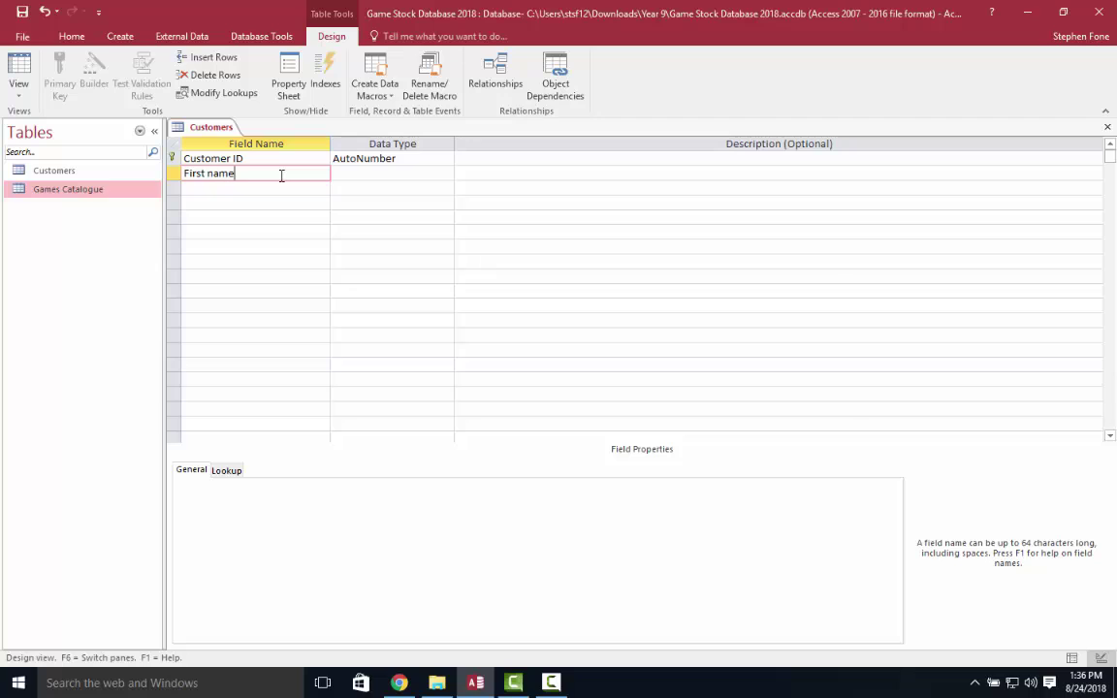
key(Left)
key(Left)
key(Left)
key(Left)
key(Delete)
text(N)
click(369, 171)
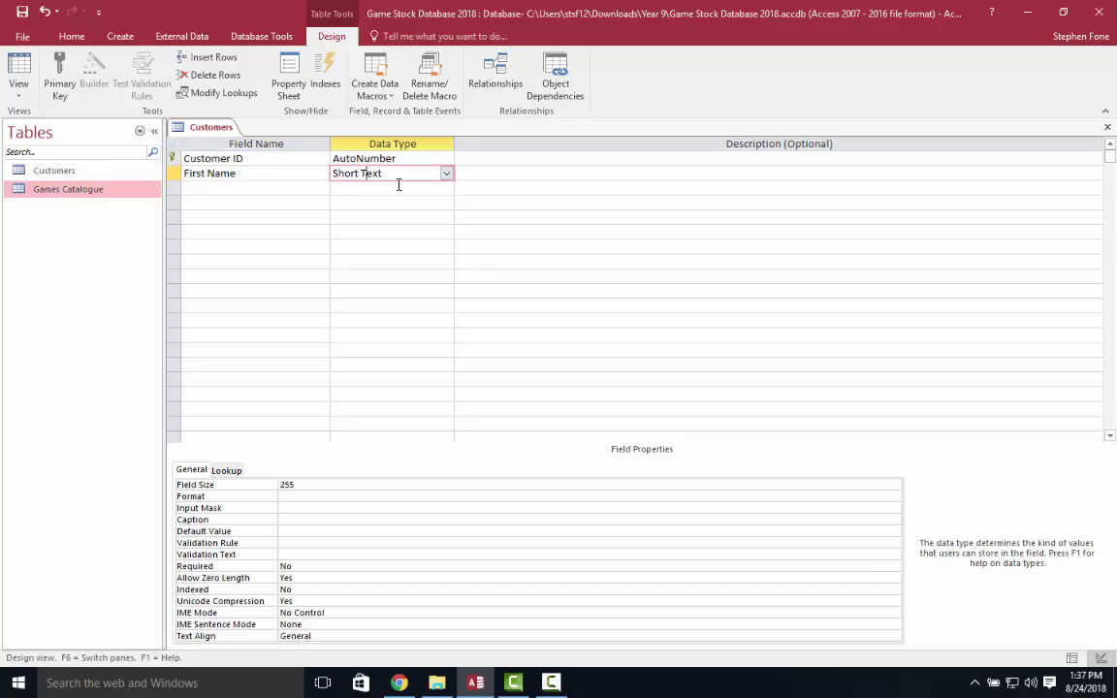
- Add Last Name and Street fields to the Customers table, both with the Short Text data type
click(261, 191)
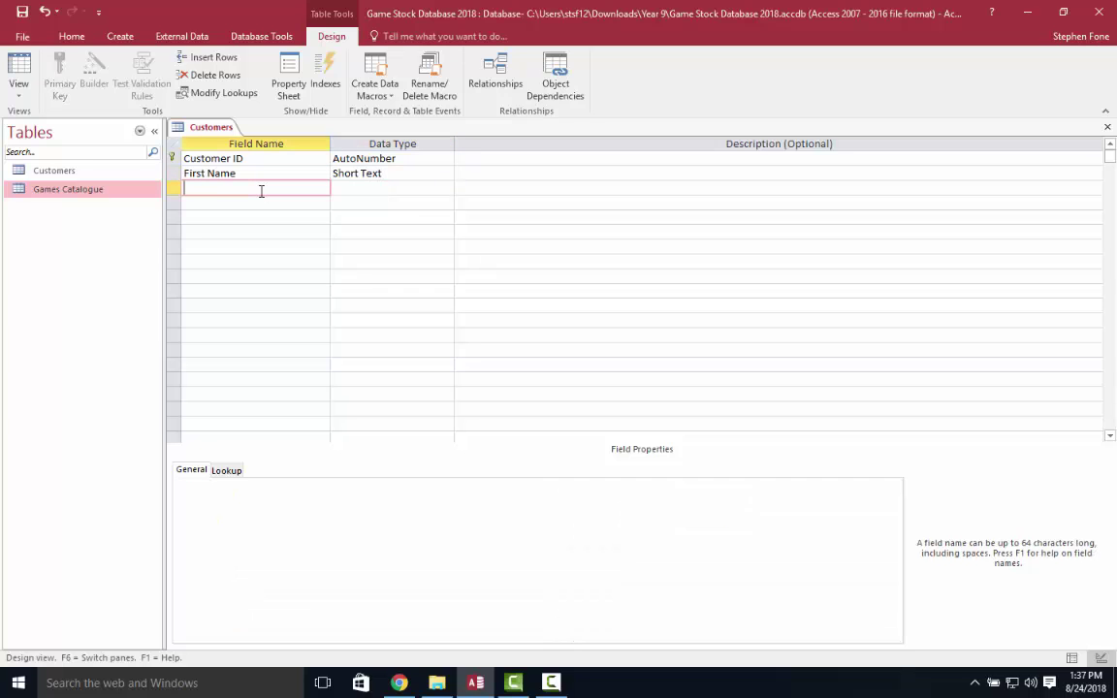
text(Last Name)
key(Tab)
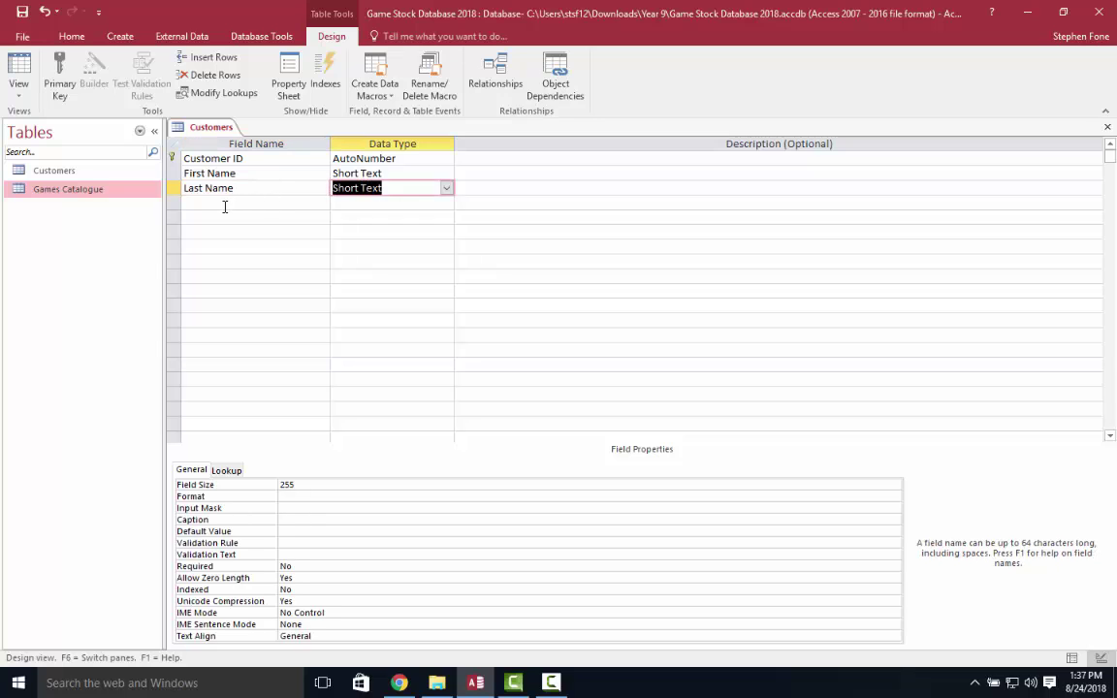
click(224, 206)
text(S)
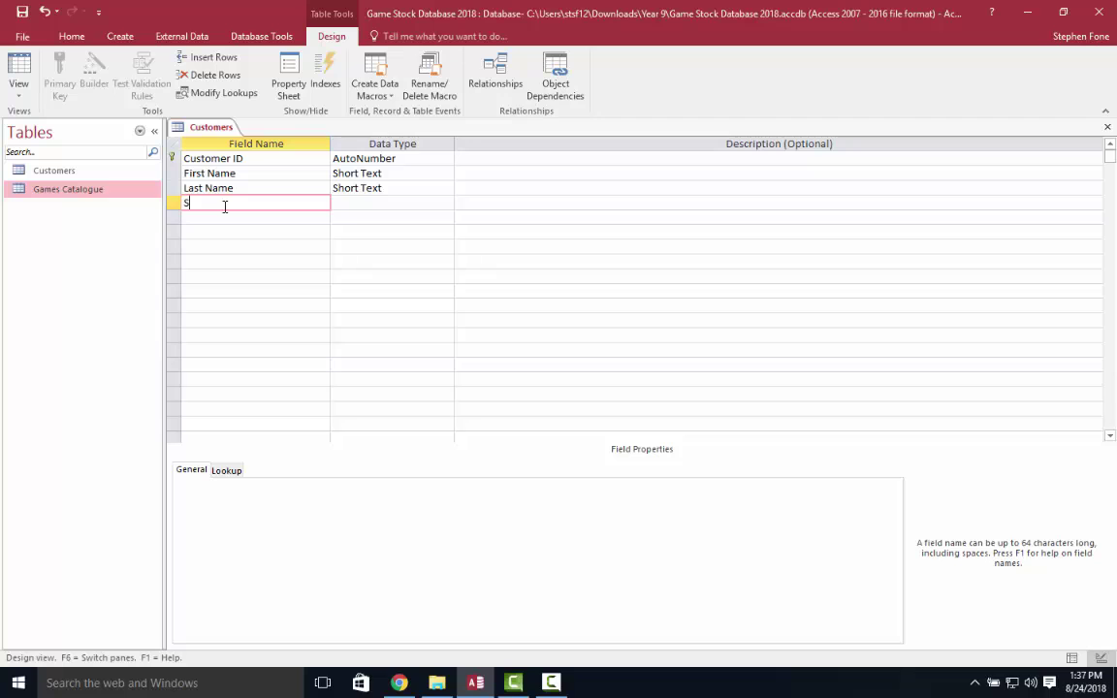
text(treet)
key(Tab)
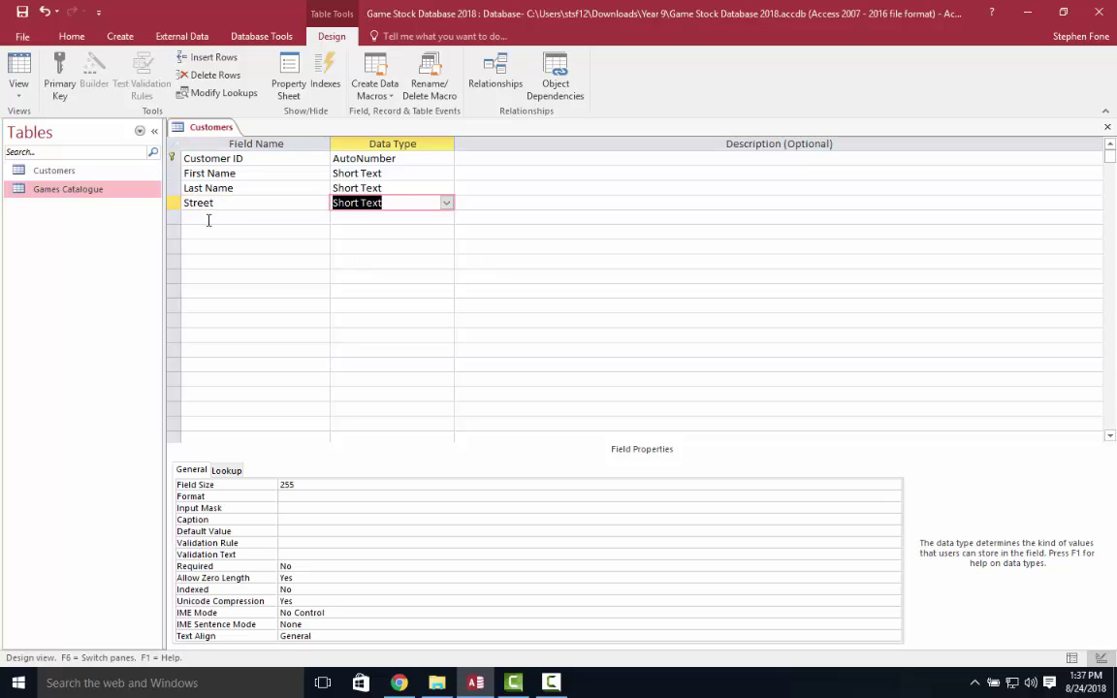
- Add City and Postcode fields to the Customers table, both with the Short Text data type
click(205, 218)
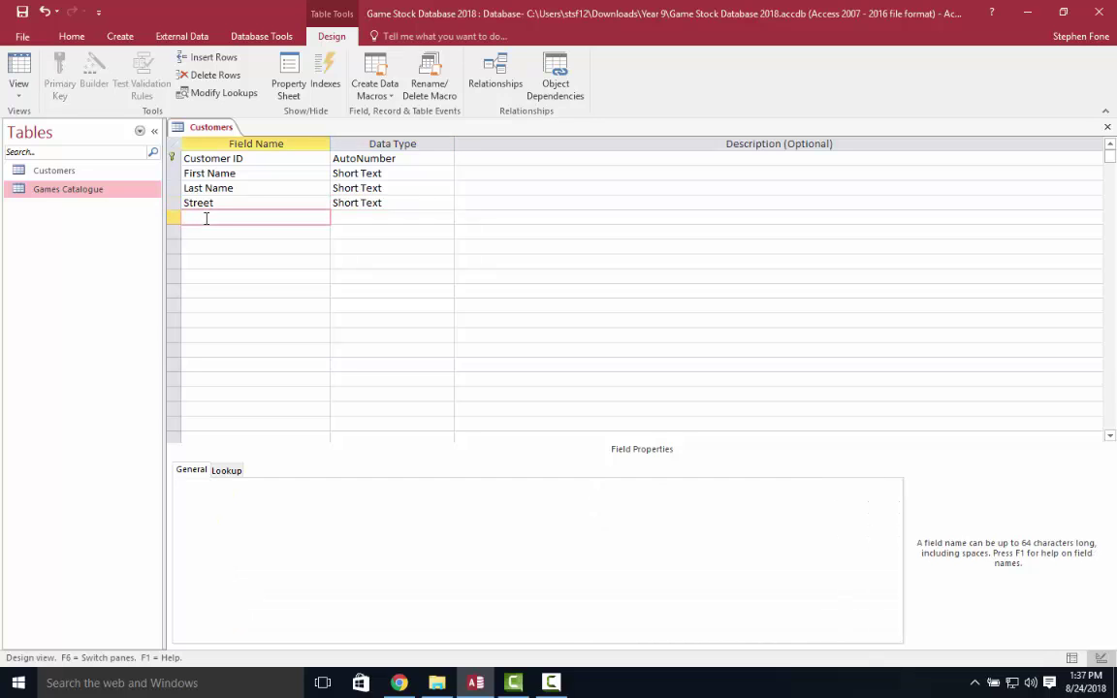
text(City)
key(Tab)
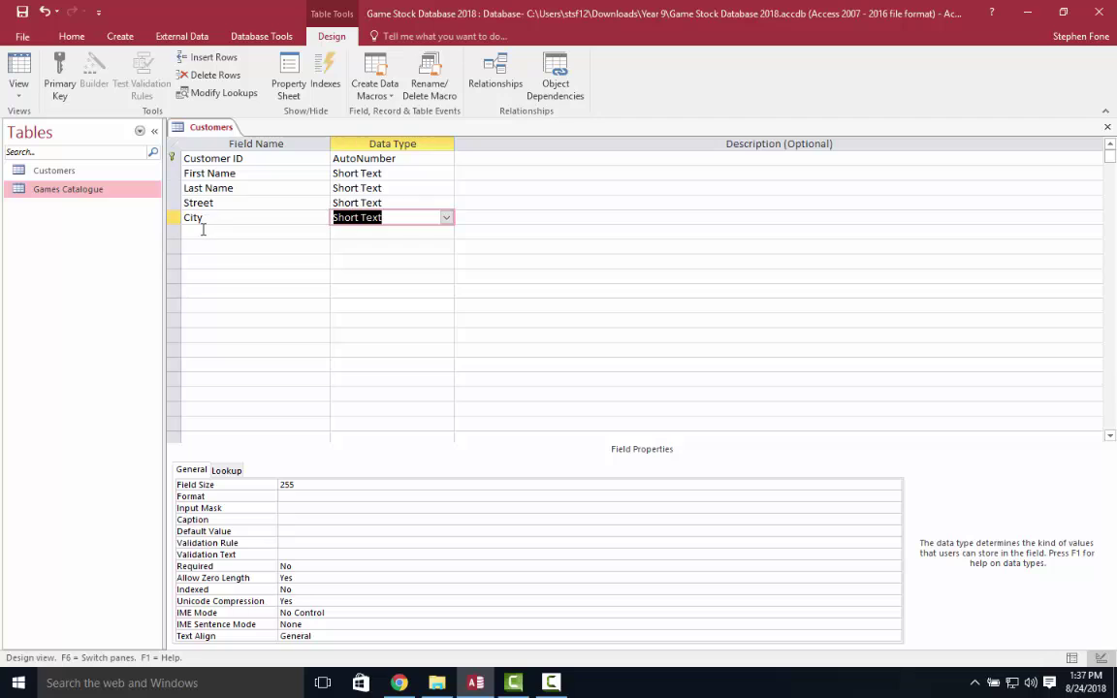
click(201, 230)
text(Po)
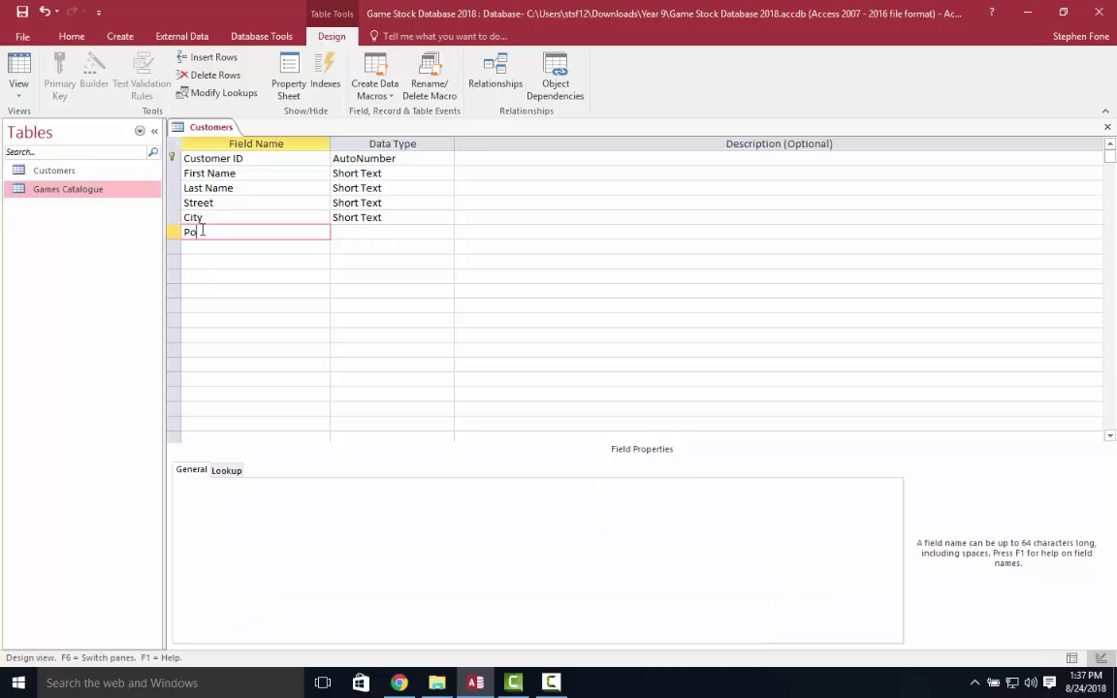
text(stcode)
click(388, 232)
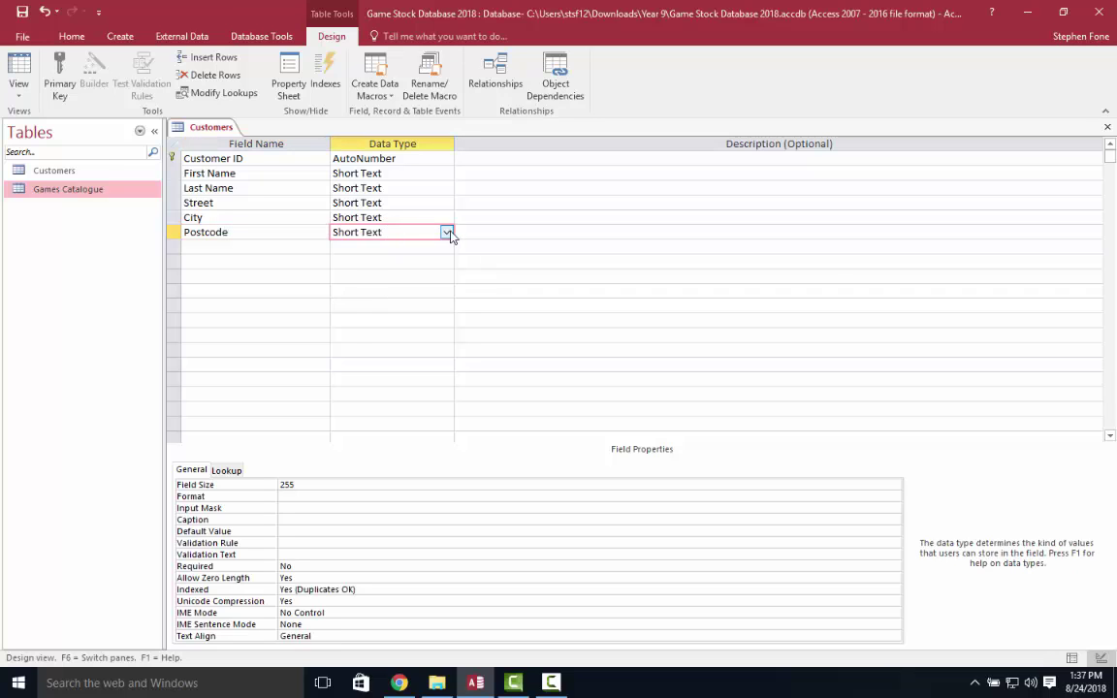
click(446, 233)
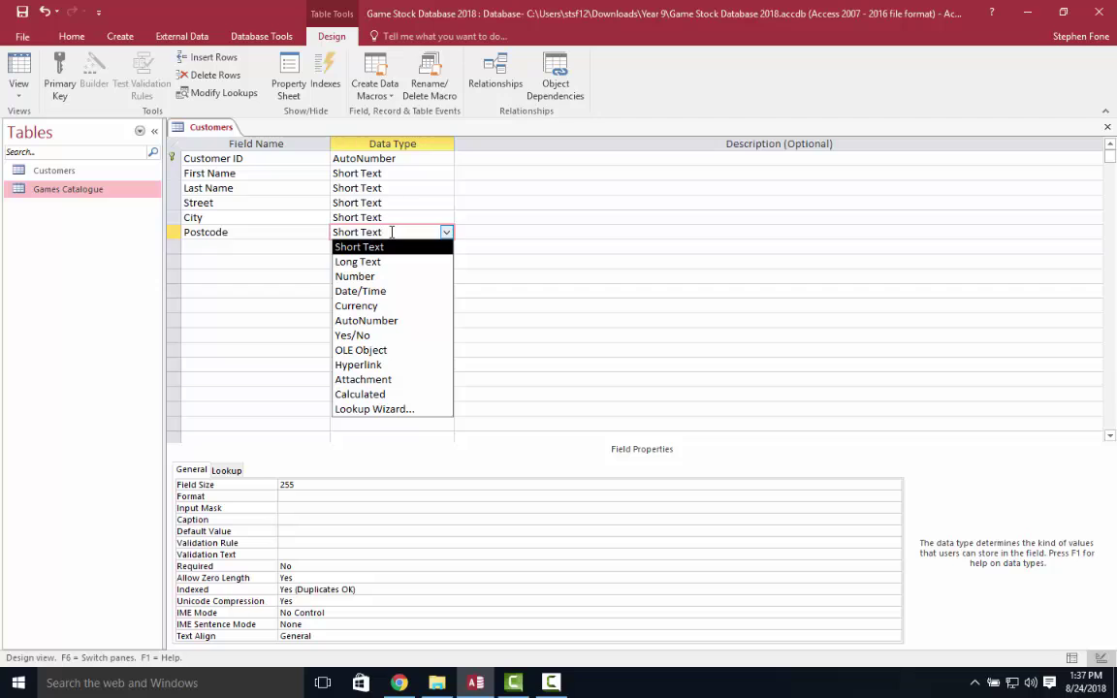
click(491, 243)
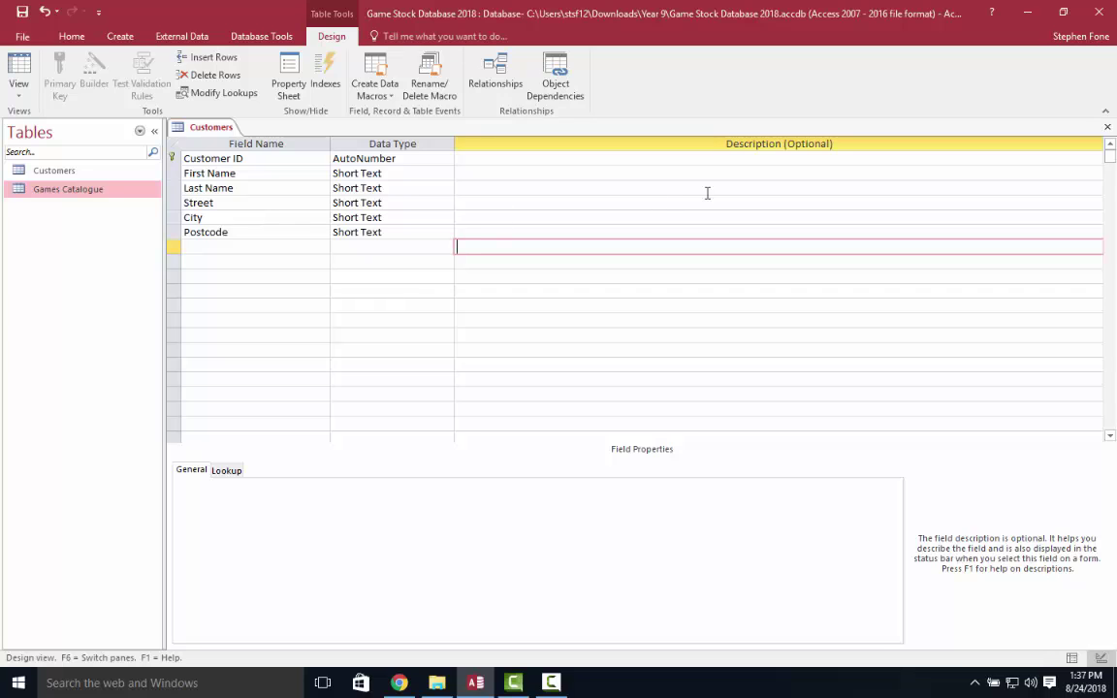
- Close the Customers table, saving the changes to its design
click(1108, 128)
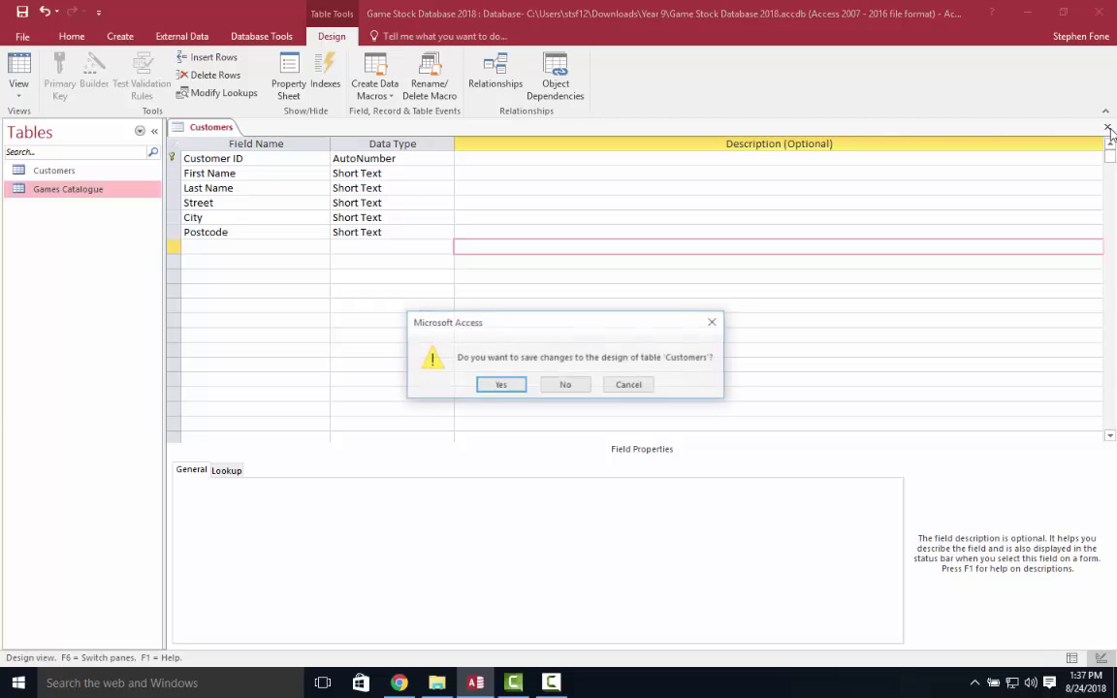
click(500, 387)
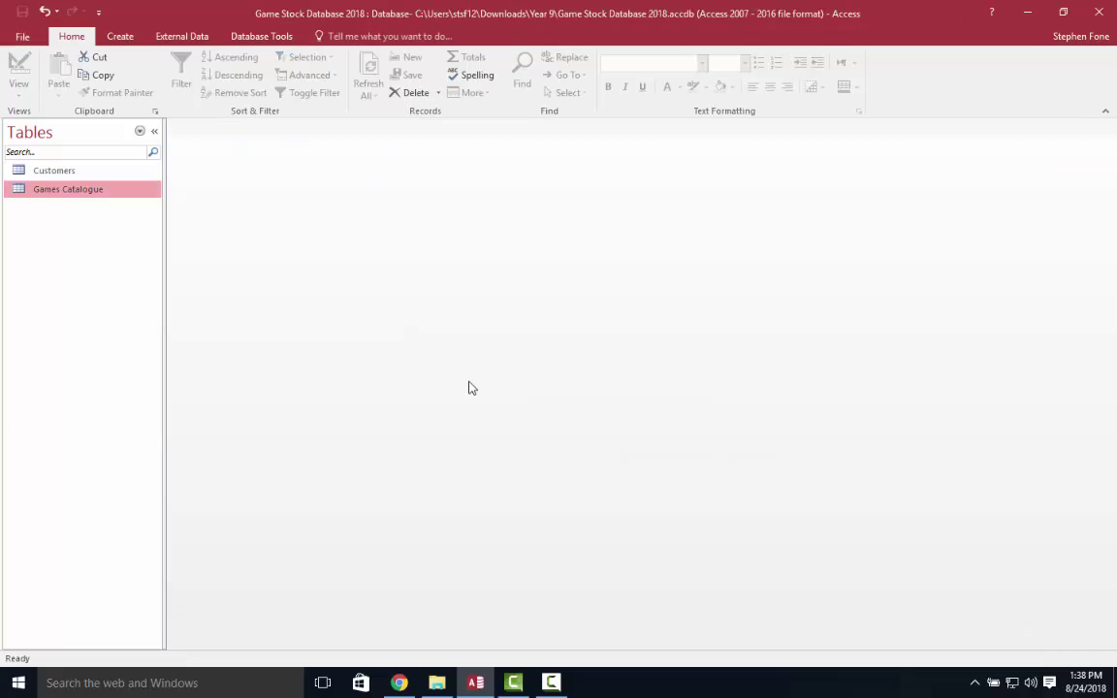
click(58, 173)
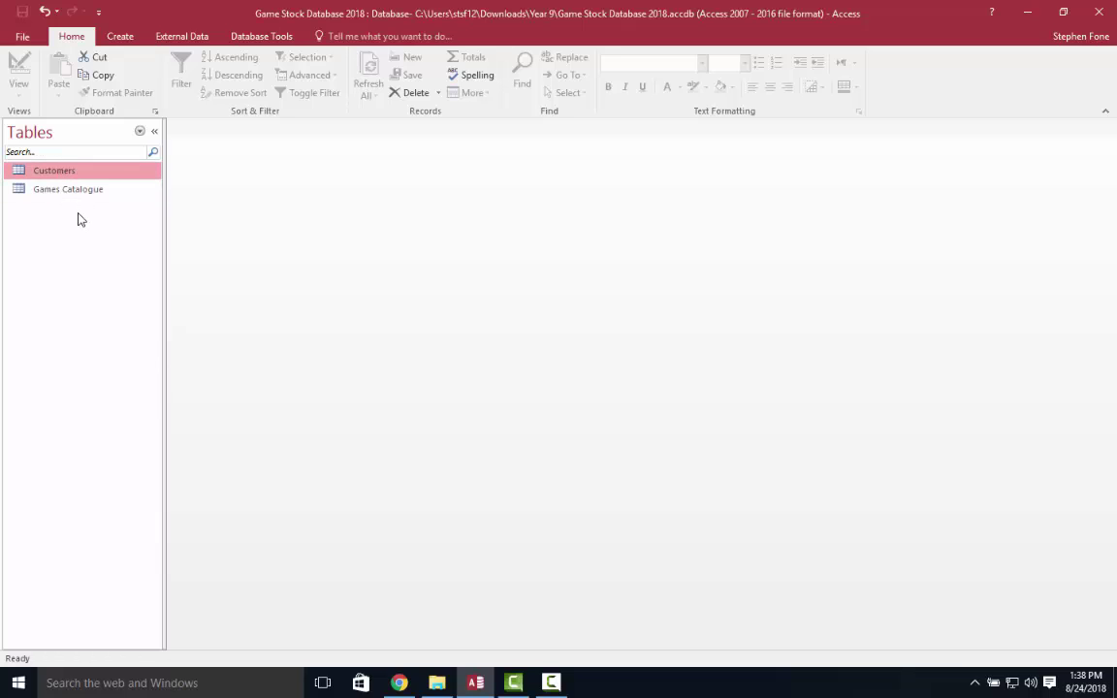
- Create another new table, save it as Orders and open it in Design View
click(121, 37)
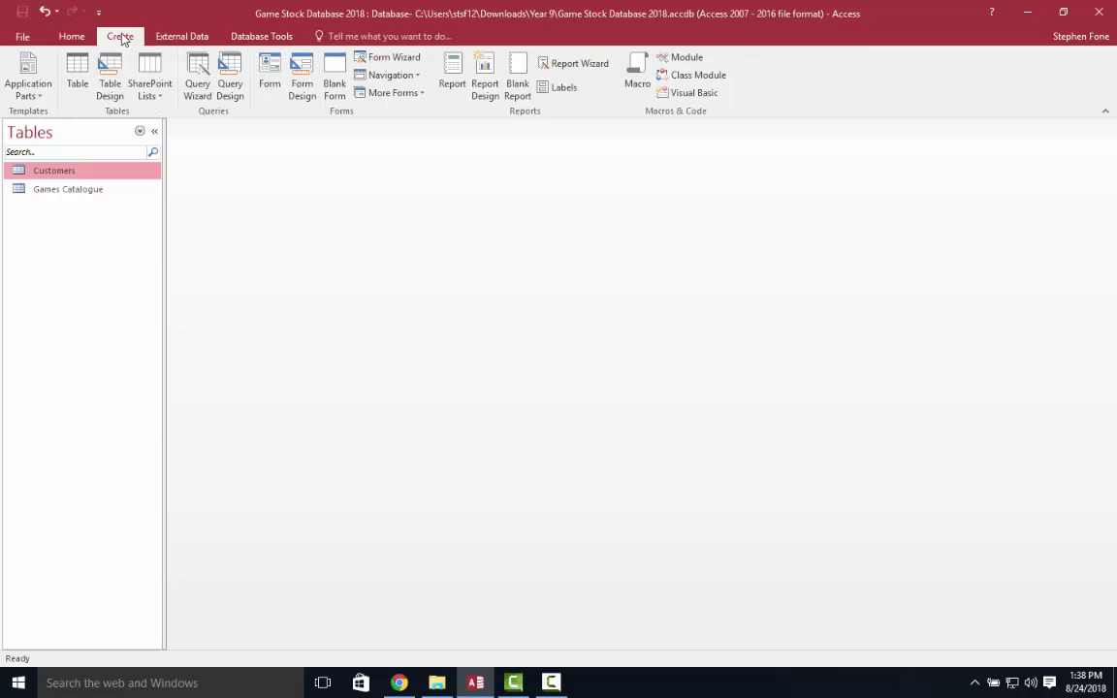
click(77, 70)
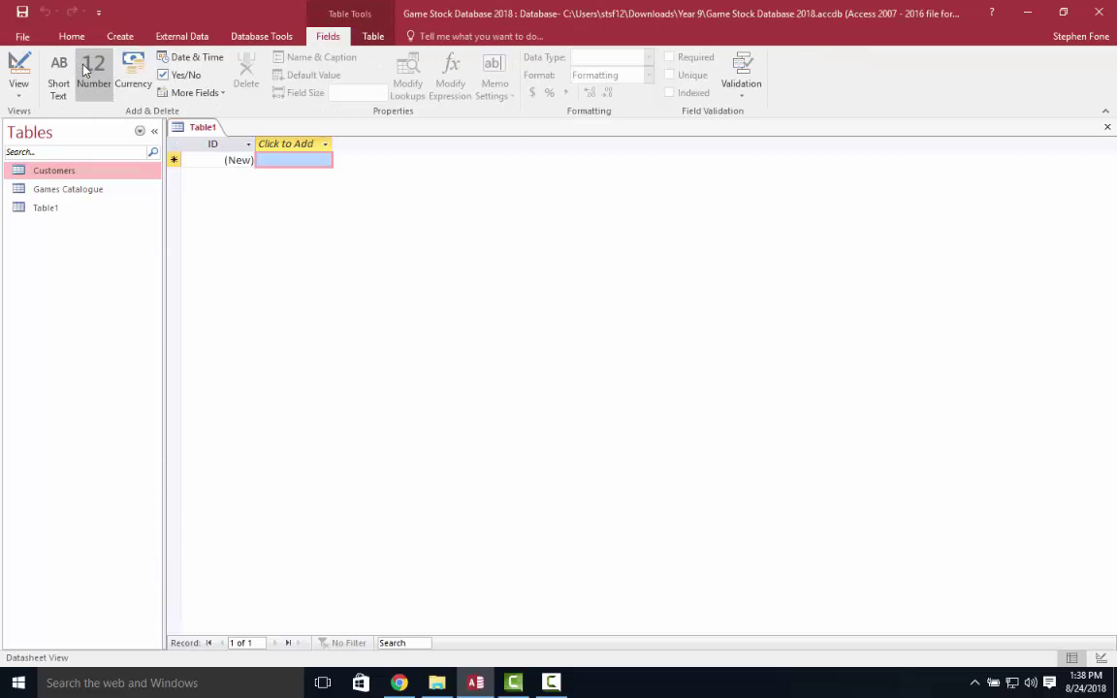
click(19, 68)
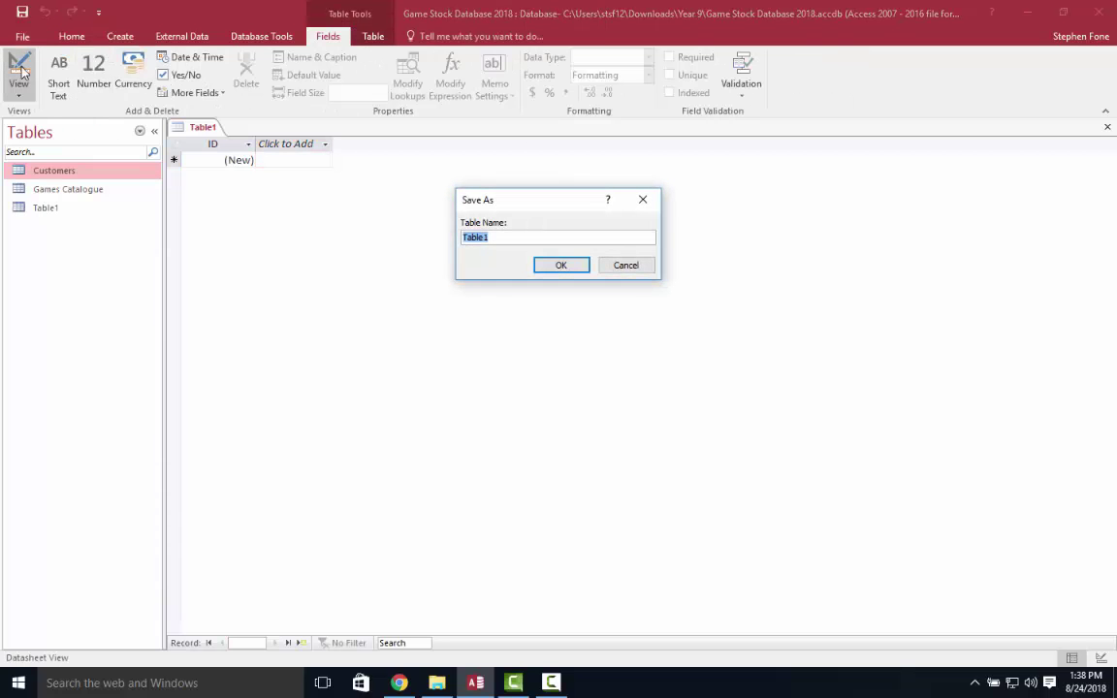
text(Orders)
click(560, 265)
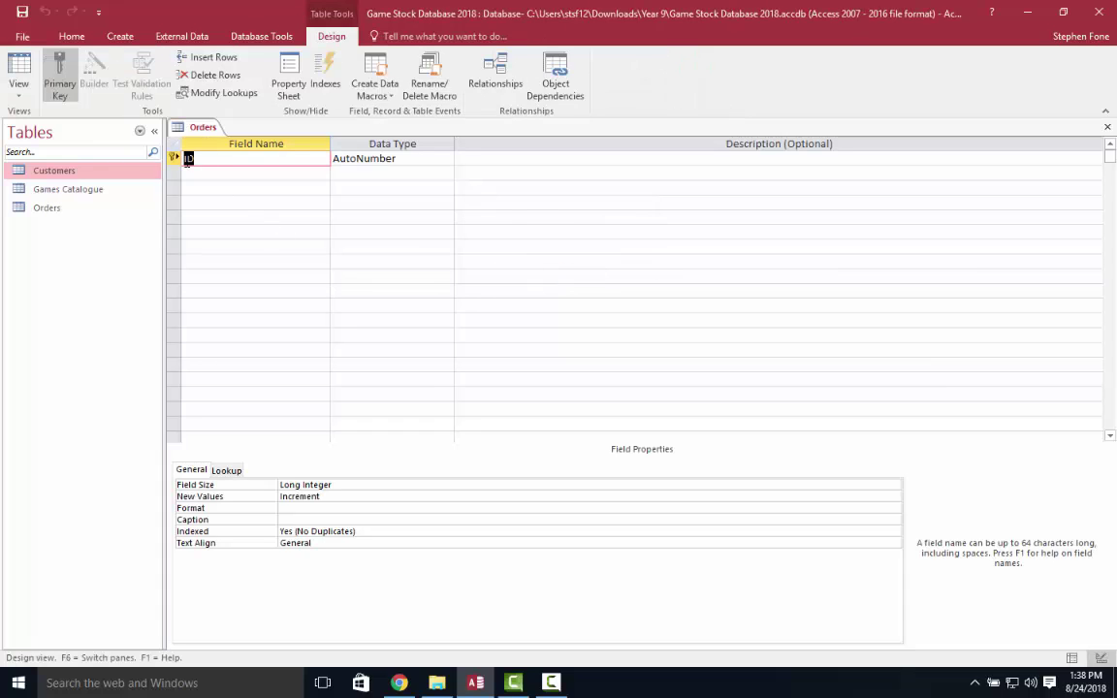
- Rename the primary key field of the Orders table to Order ID and add a Customer ID field of type Number
click(185, 159)
text(Order)
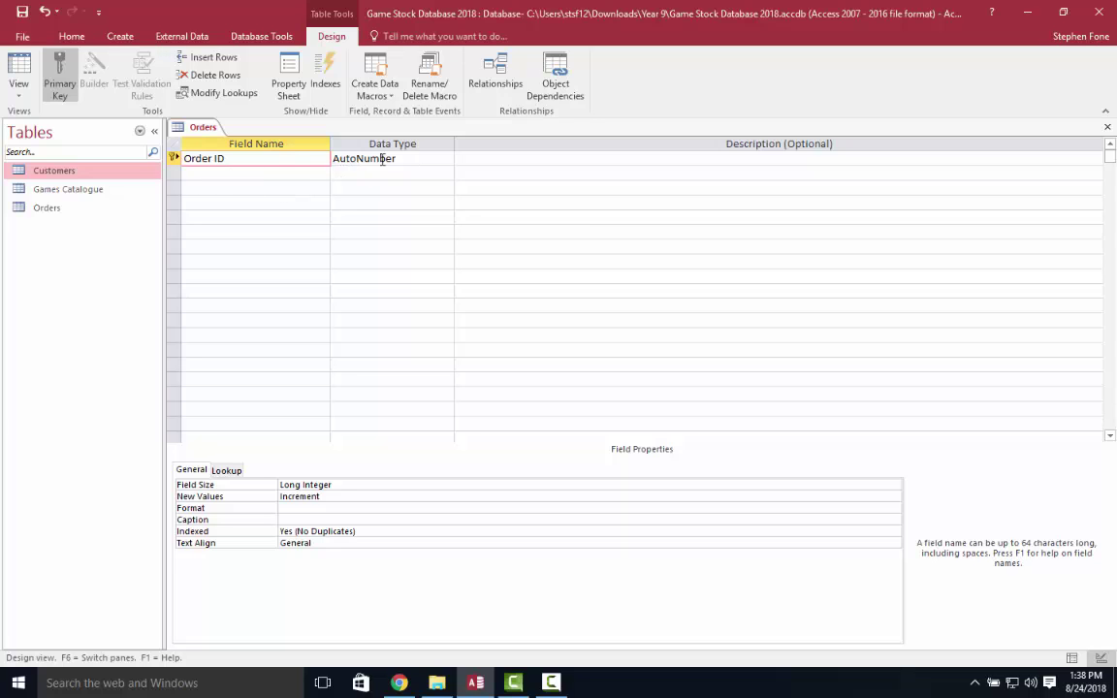
click(217, 175)
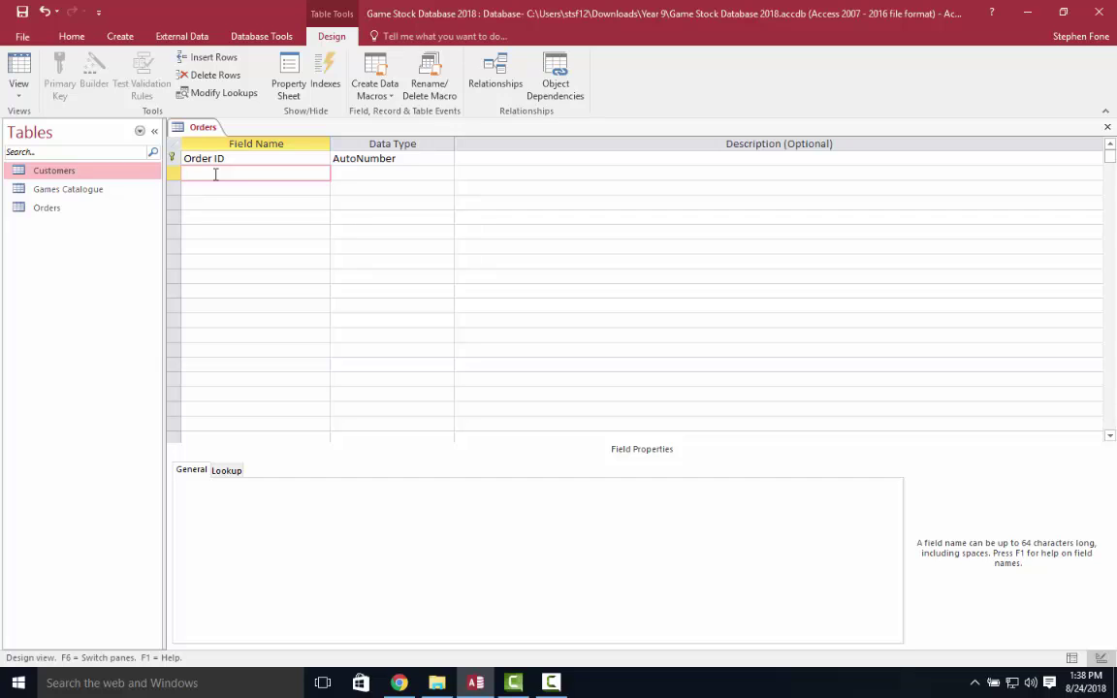
text(Customer ID)
click(372, 173)
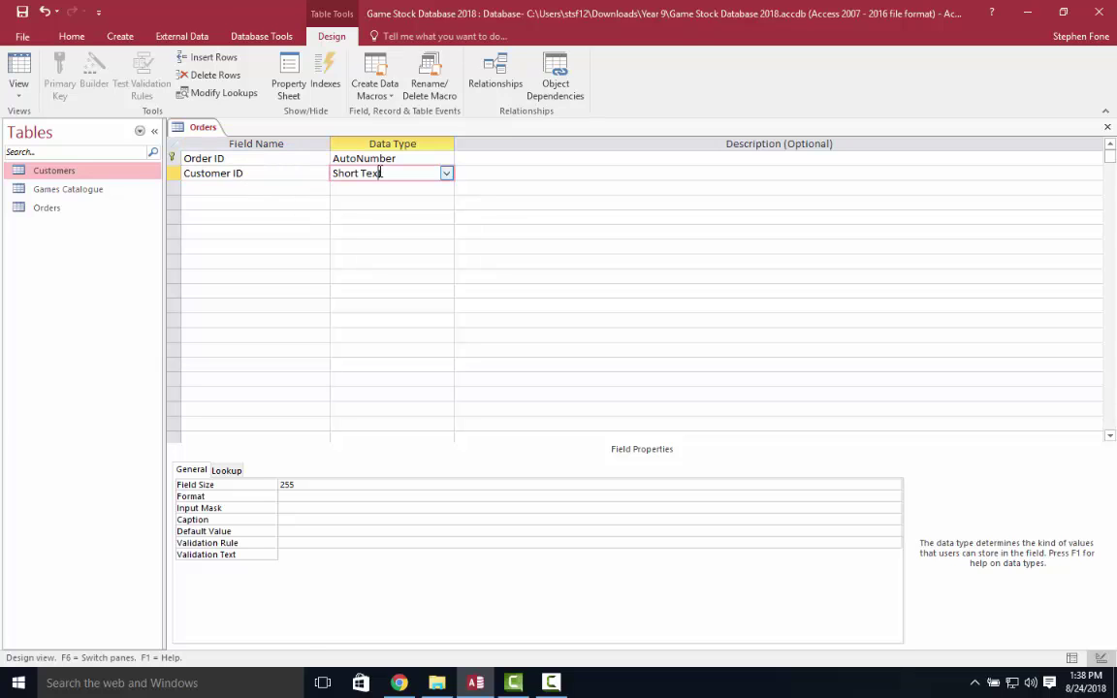
click(447, 173)
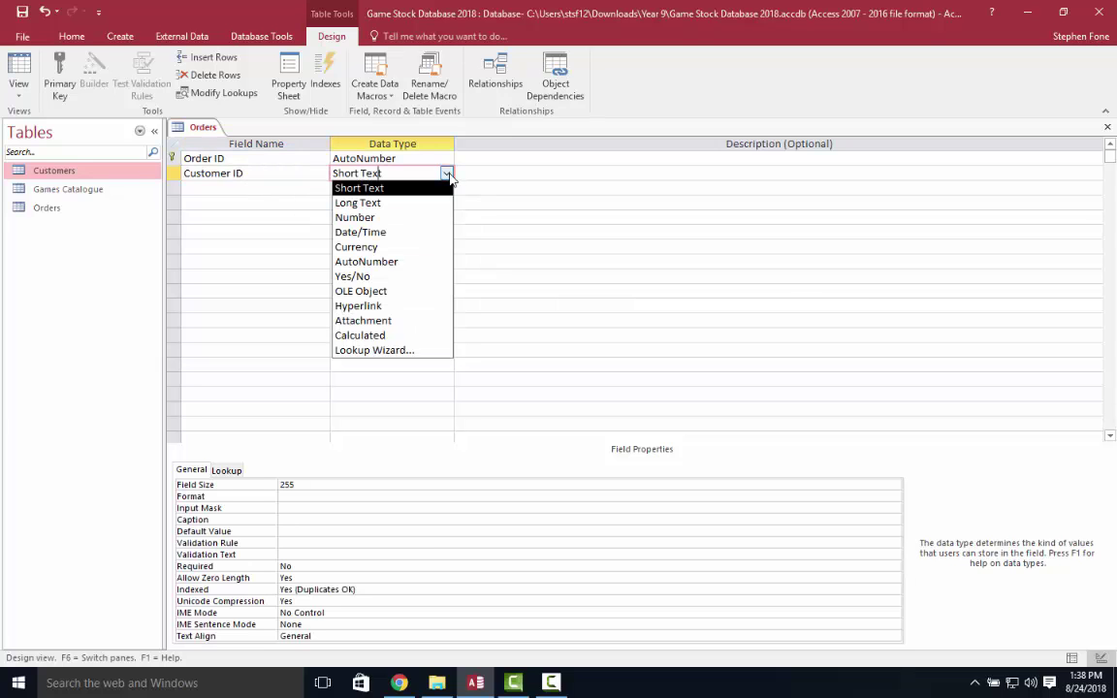
click(399, 217)
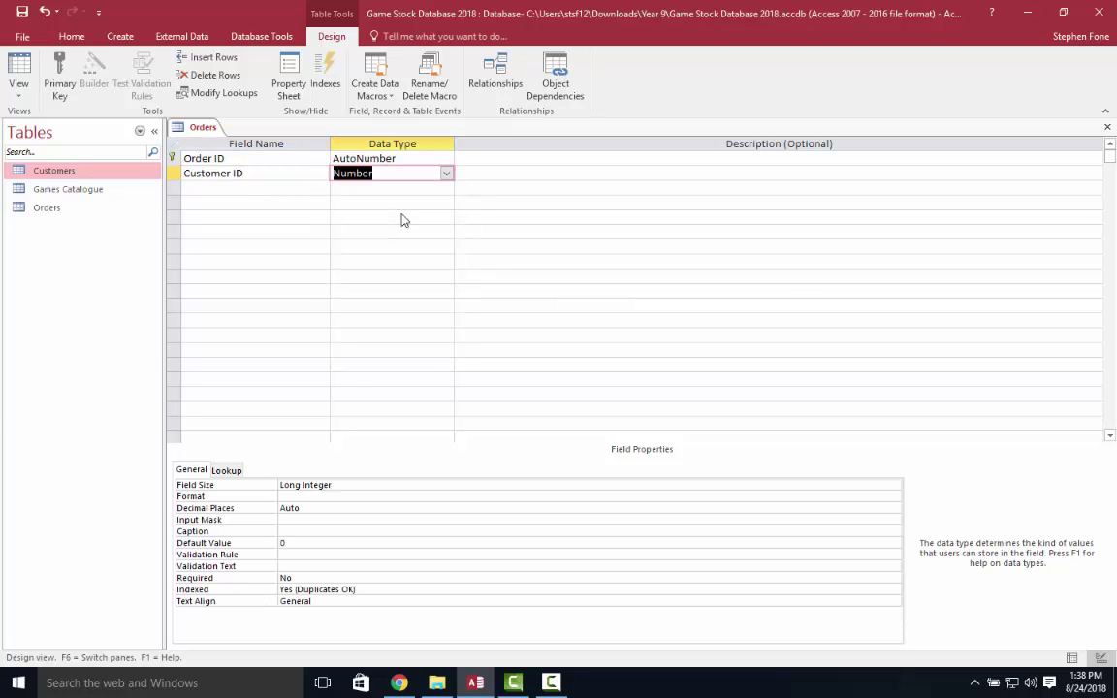
- Add a Game ID field with the Number data type to the Orders table
click(200, 190)
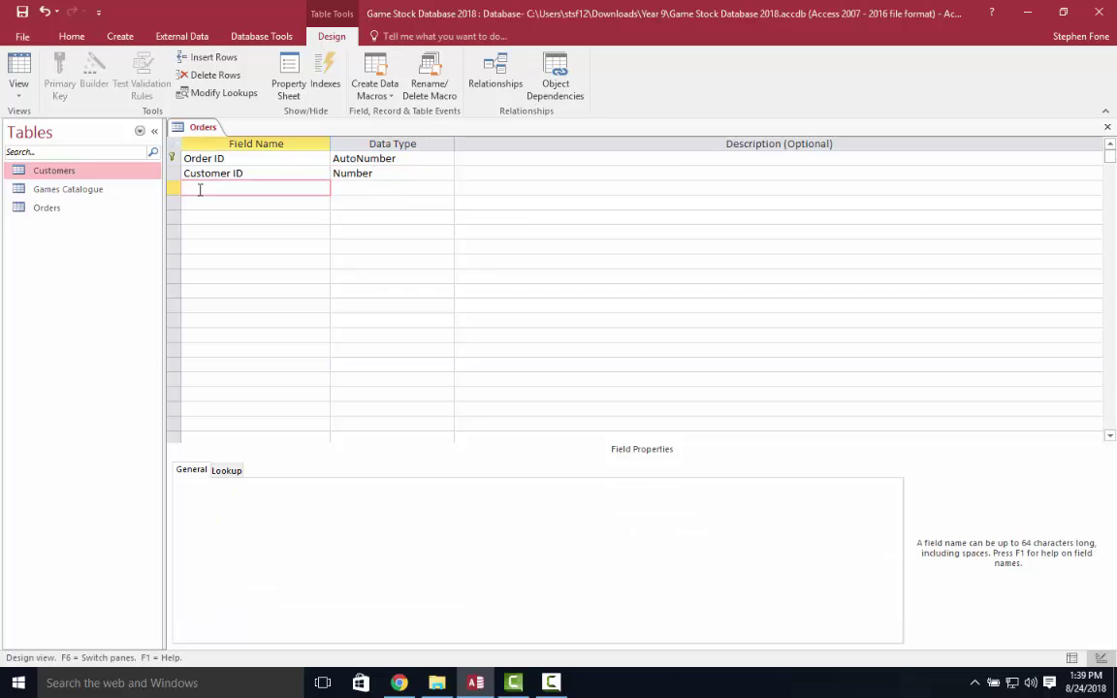
text(Game ID)
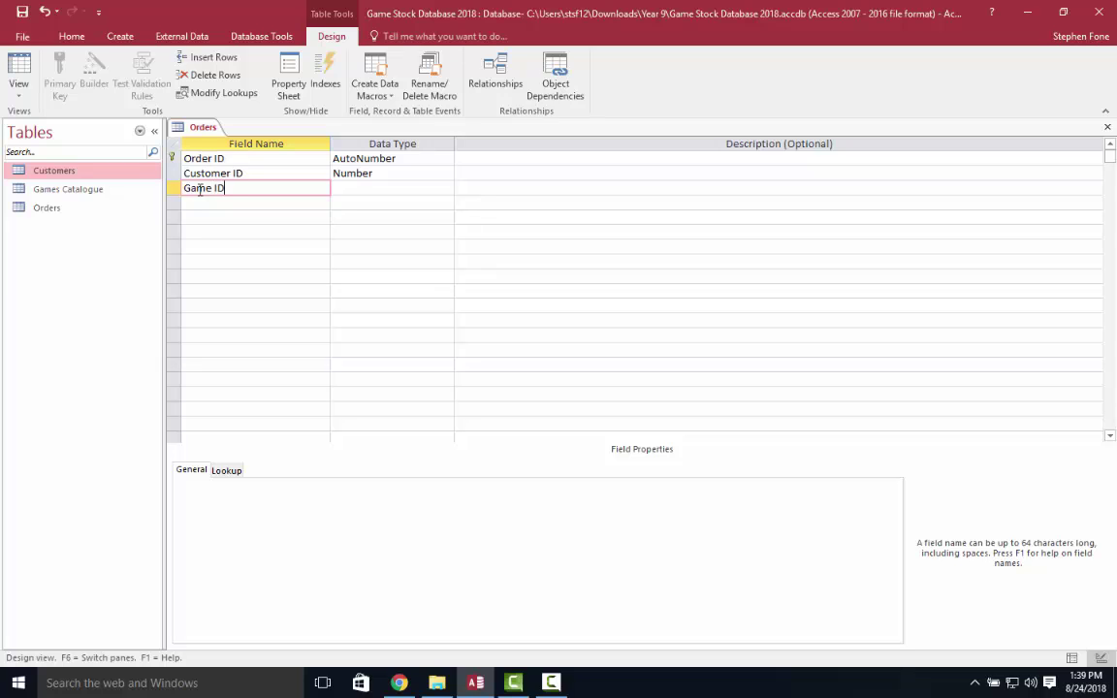
click(346, 189)
click(447, 190)
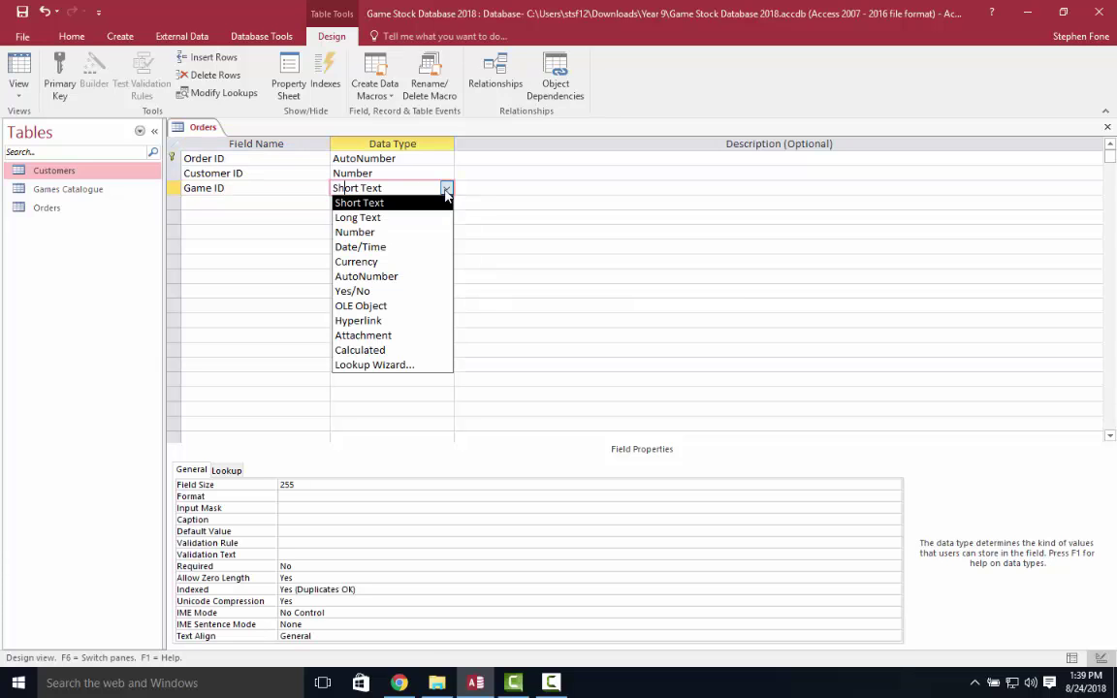
click(397, 234)
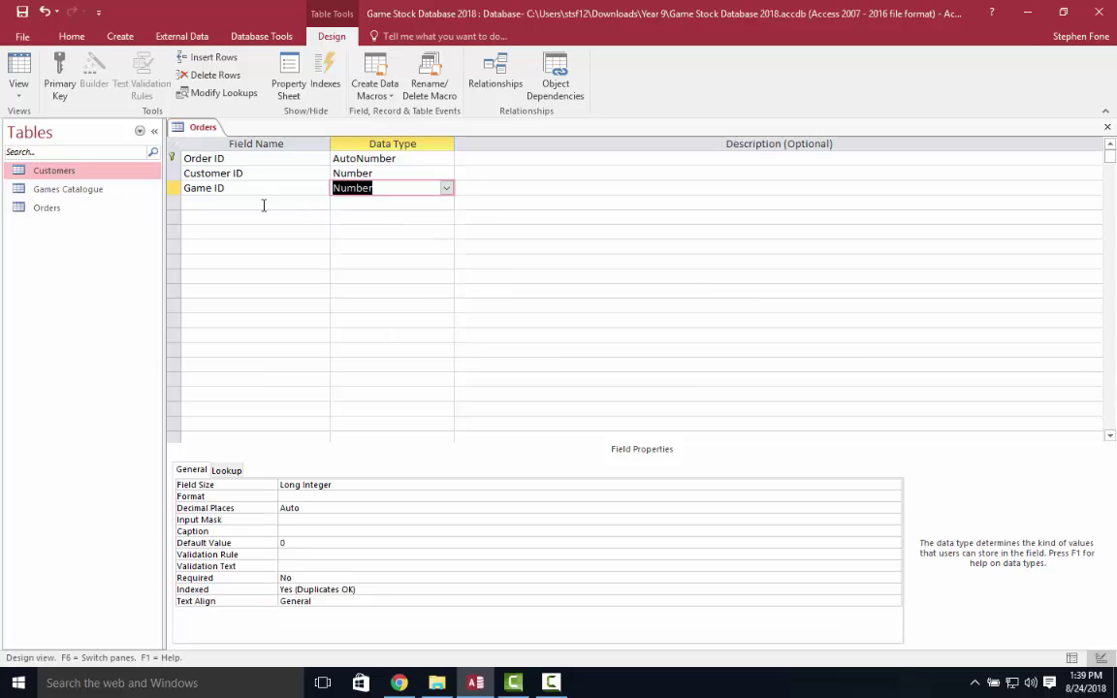
- Add an Order Date field with the Date/Time data type to the Orders table and close the table, saving its design
click(229, 201)
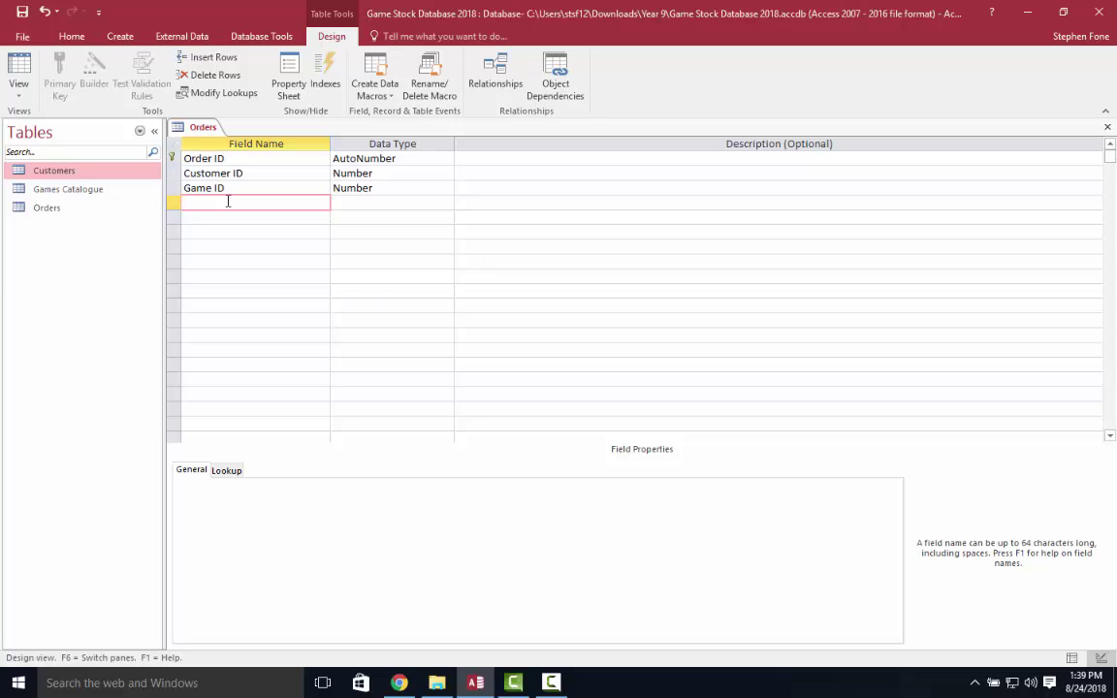
text(Order Date)
click(385, 203)
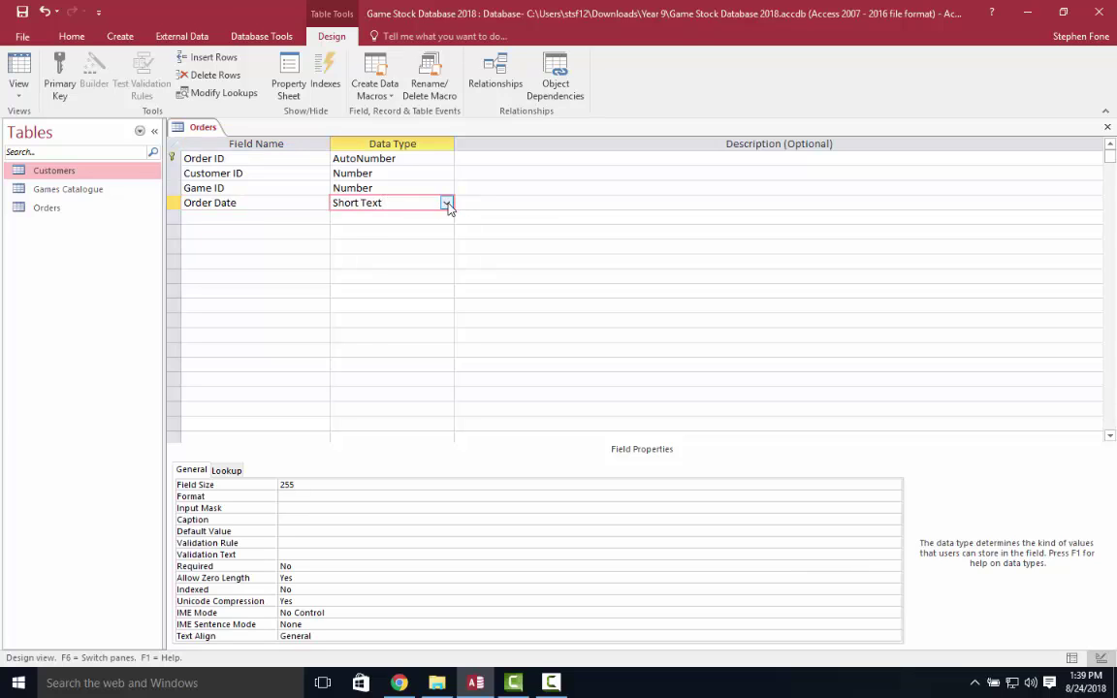
click(446, 202)
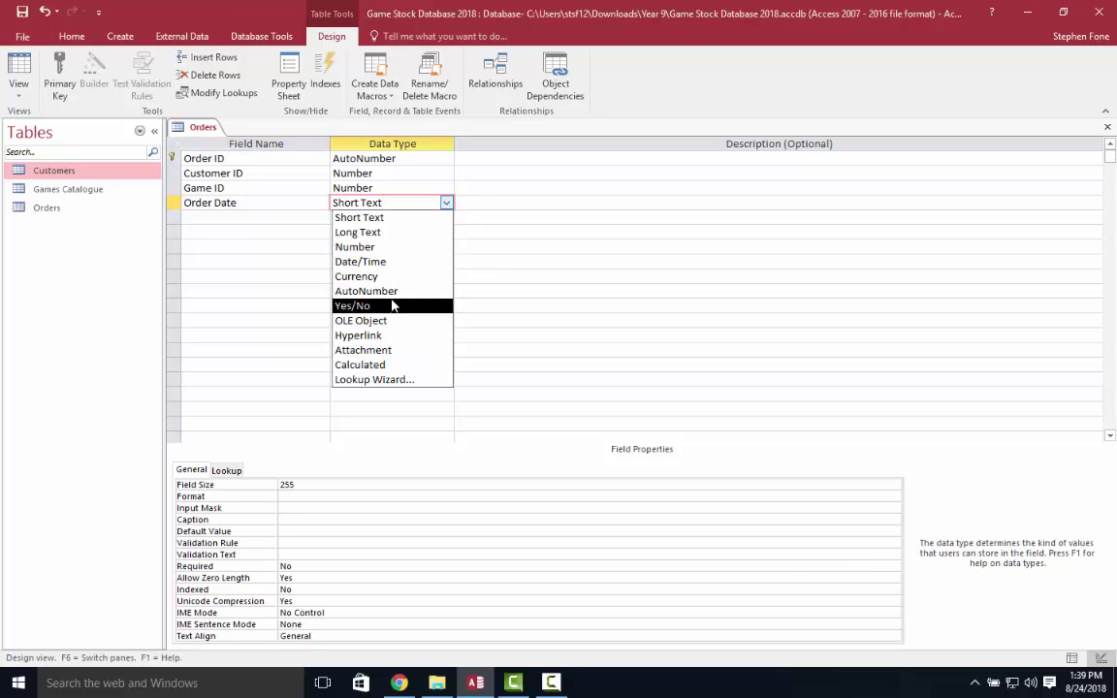
click(369, 262)
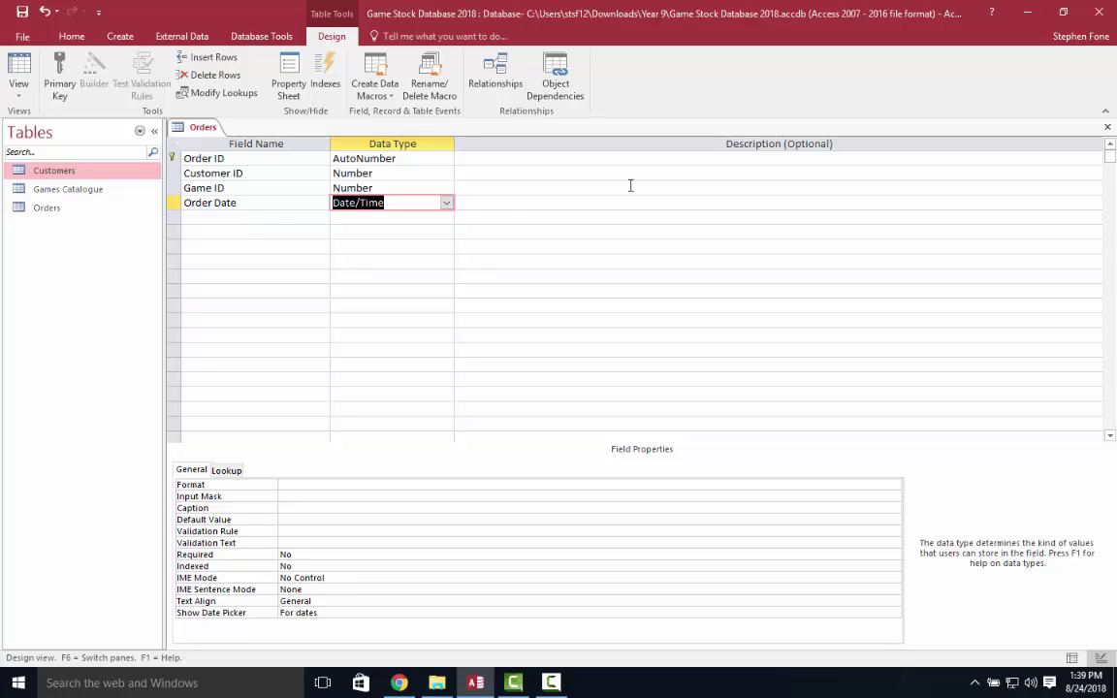
click(1108, 127)
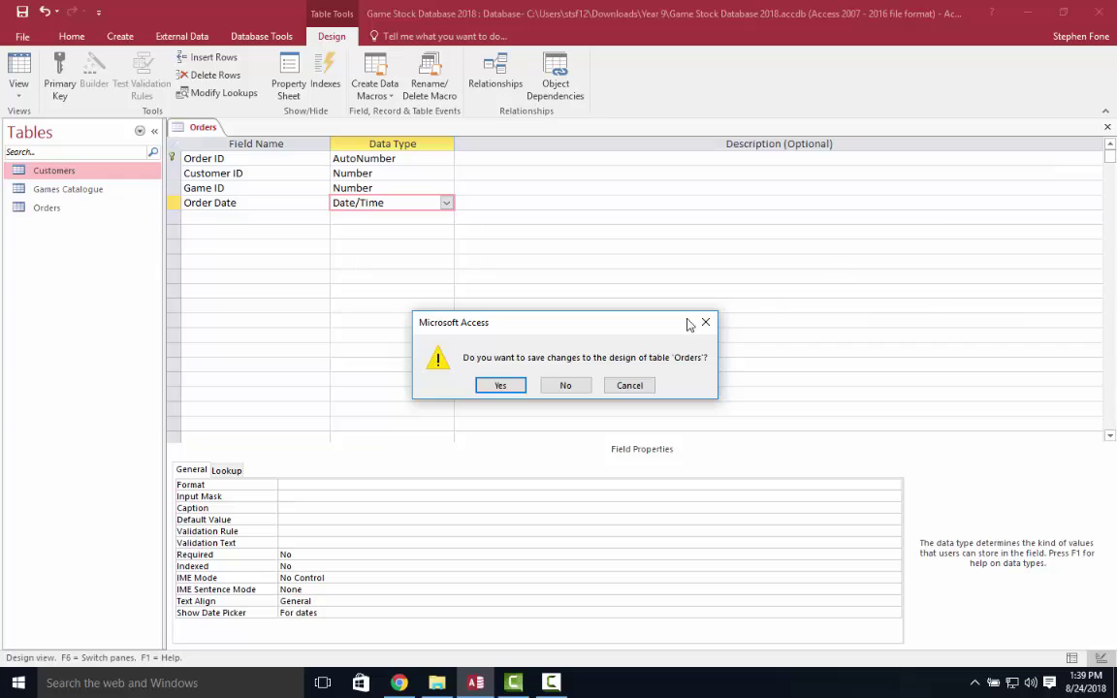
click(503, 385)
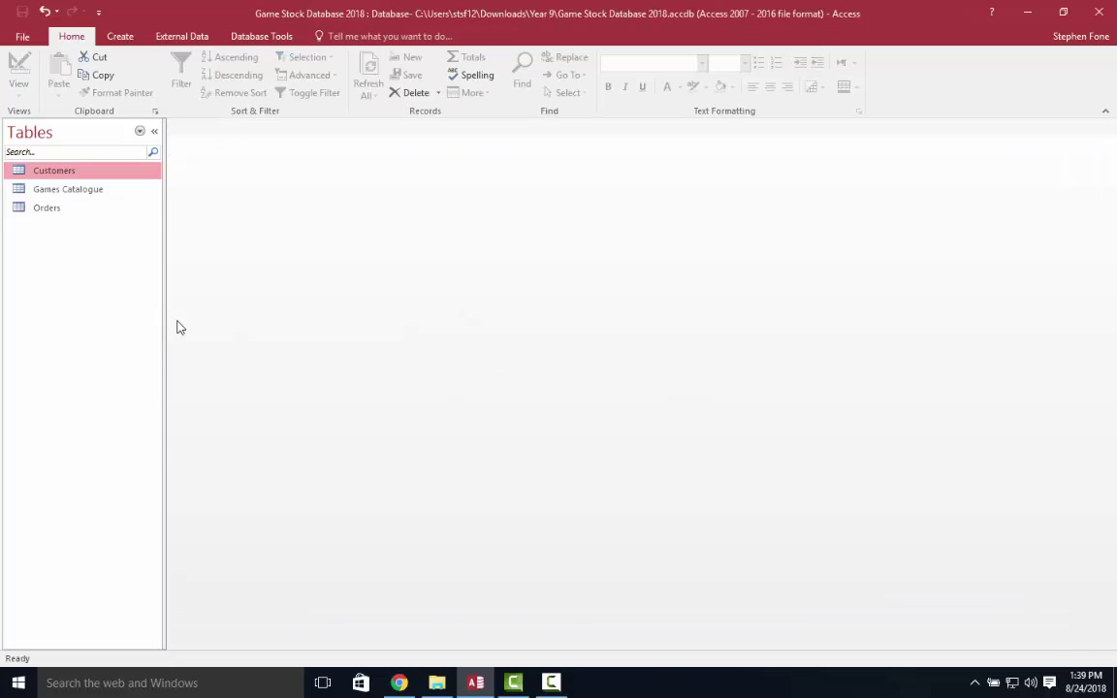
click(58, 194)
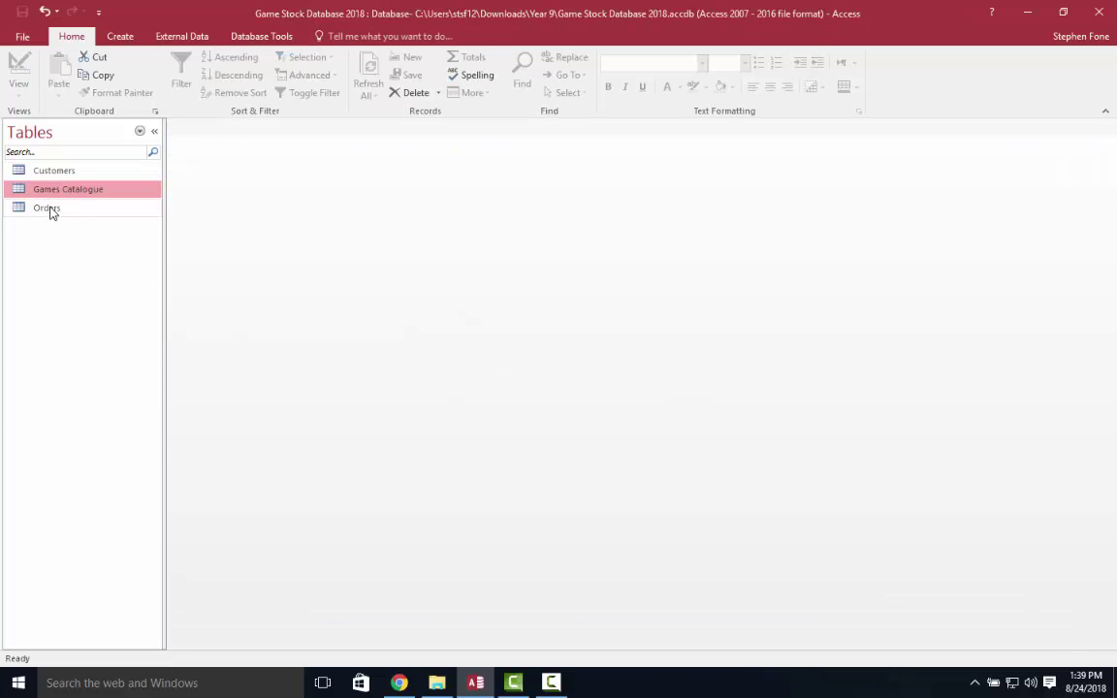
click(51, 208)
click(56, 172)
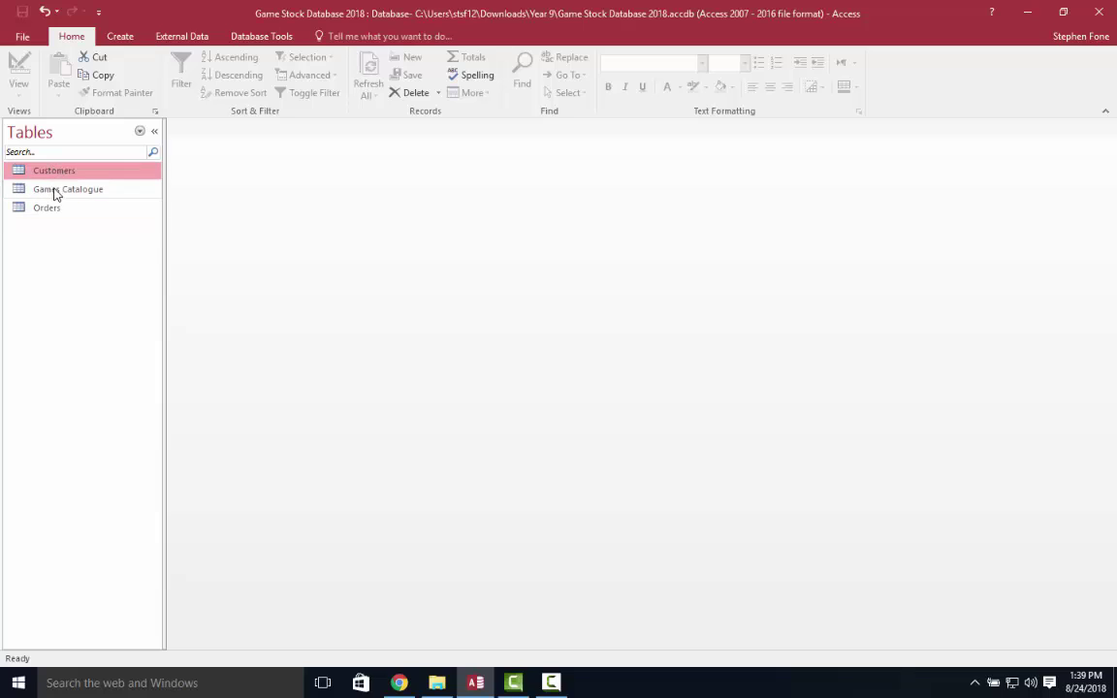
click(55, 190)
click(53, 208)
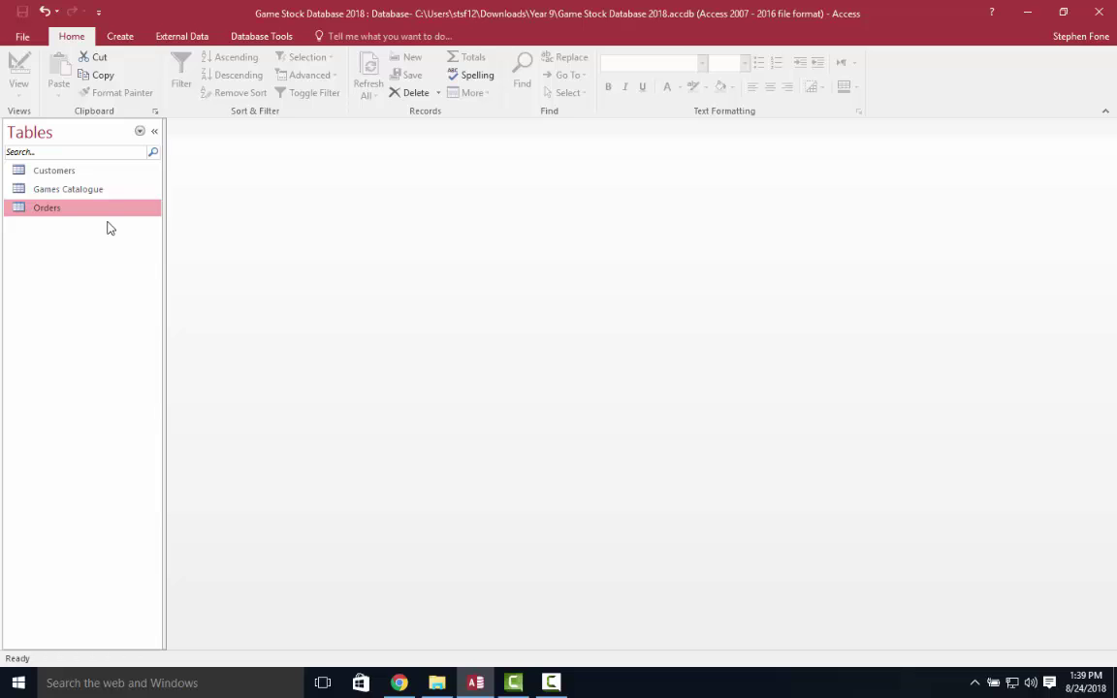
- Display the Save As options for saving a copy of the database
click(26, 39)
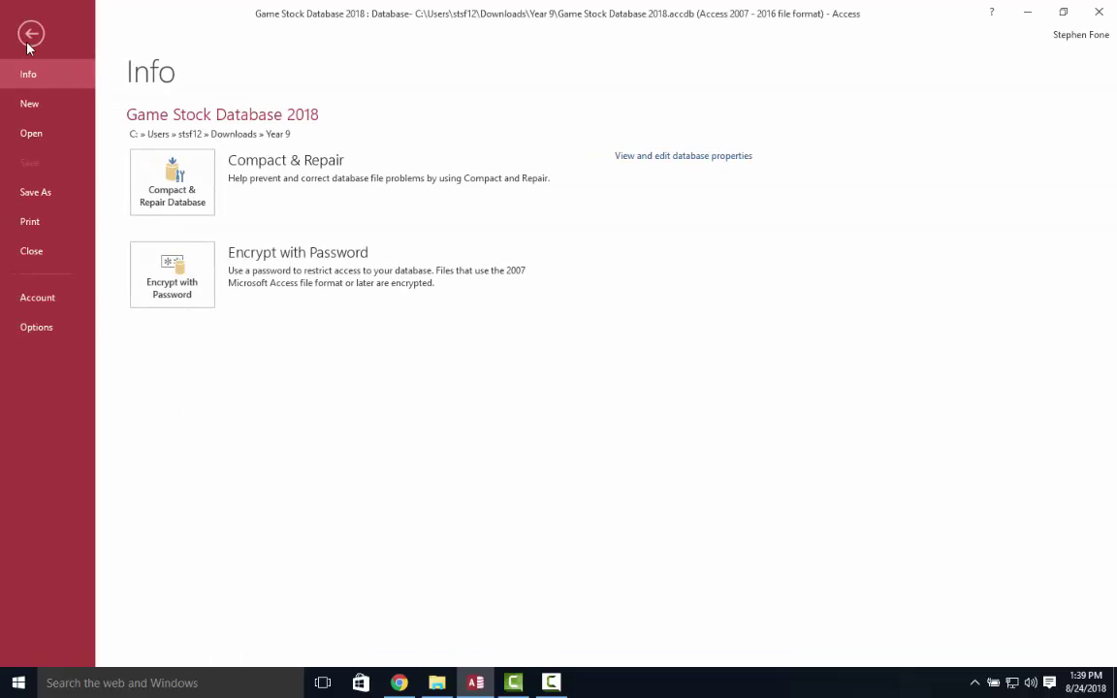
click(33, 193)
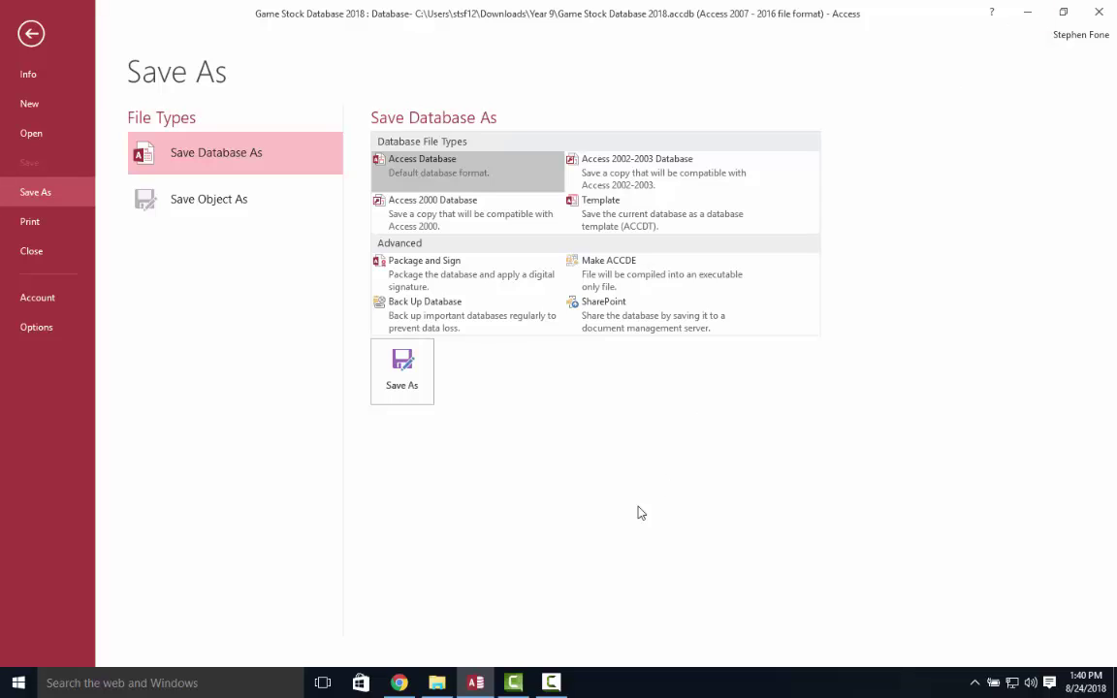
click(551, 683)
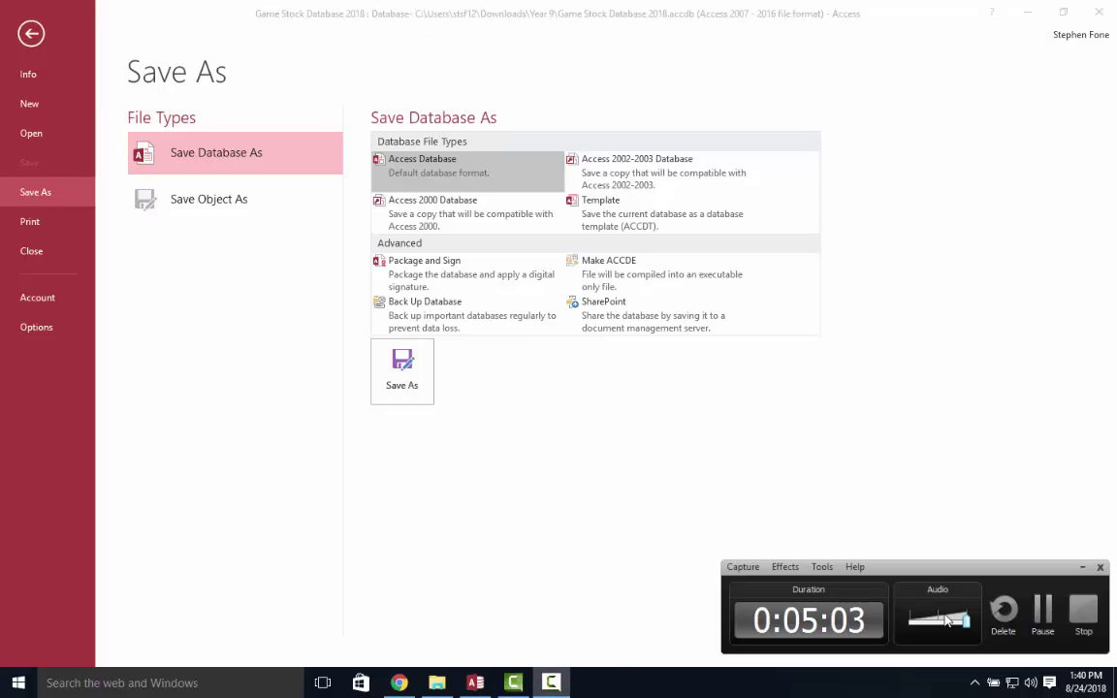